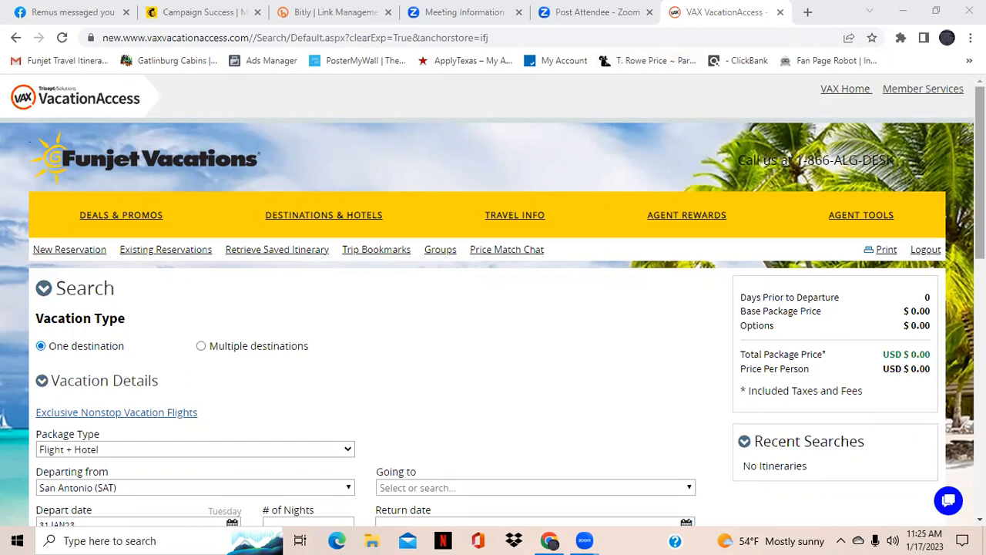
# Set the vacation destination to Los Cabos (SJD)
pyautogui.scroll(-3, 493, 300)
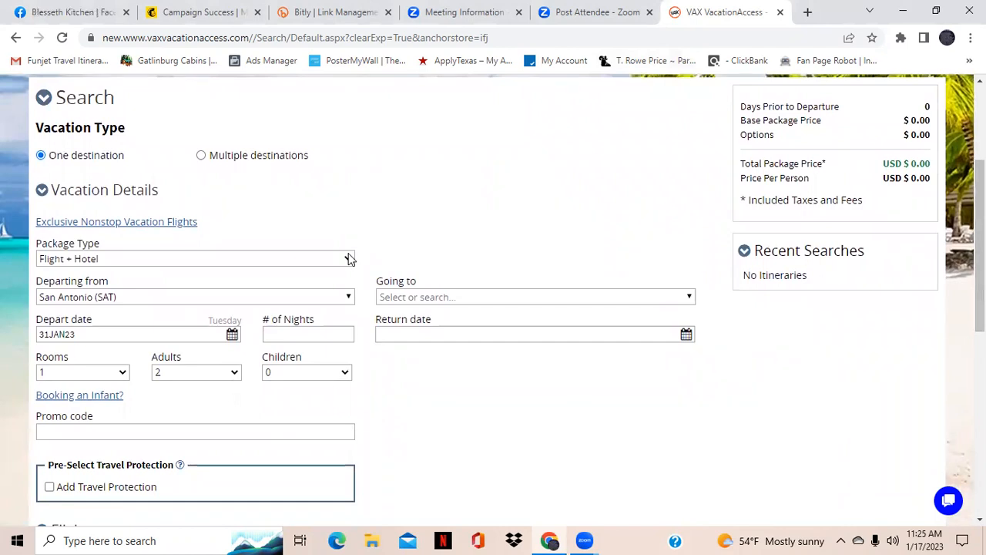
pyautogui.click(419, 305)
pyautogui.write('SJD')
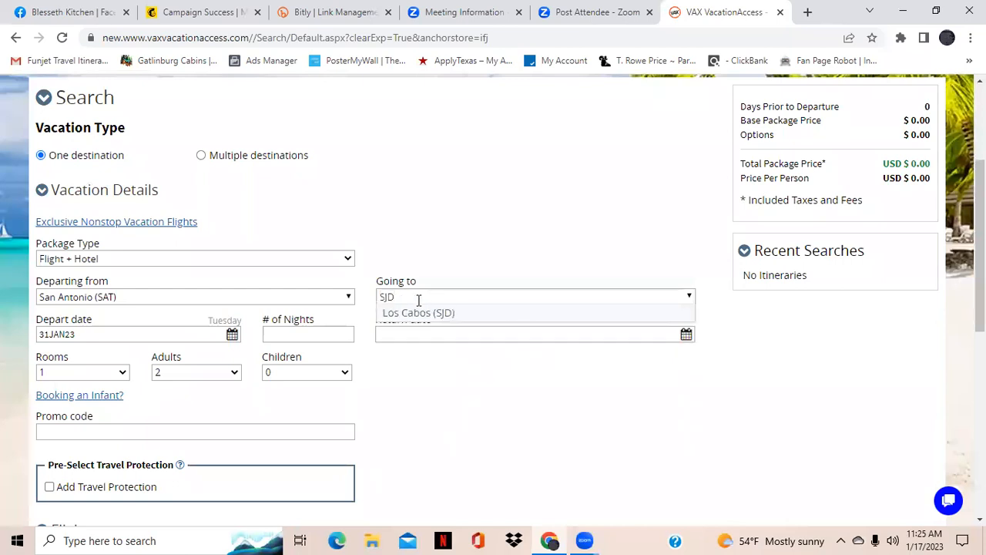
pyautogui.click(421, 314)
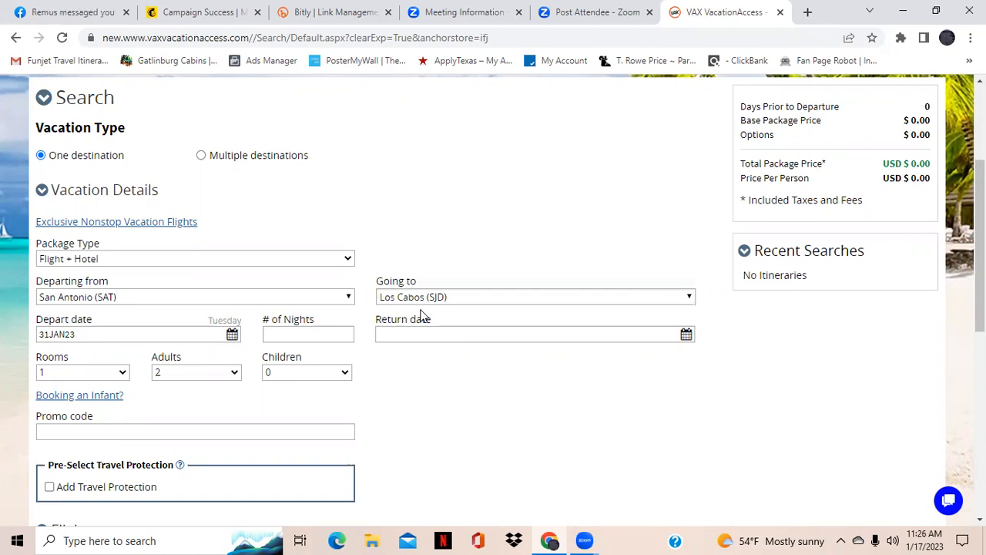
# Set the departure date to 10 March 2023 and the number of nights to 4
pyautogui.click(232, 336)
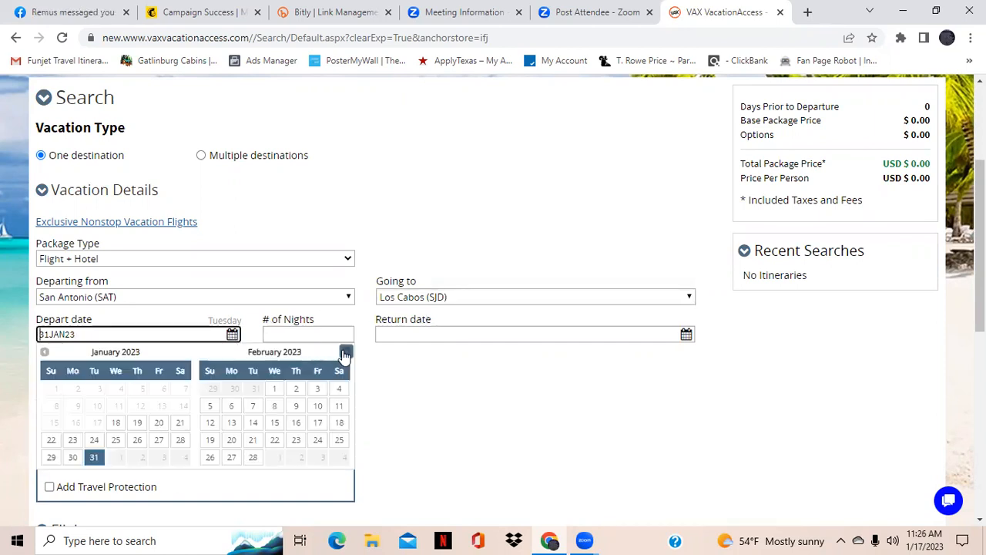
pyautogui.click(345, 353)
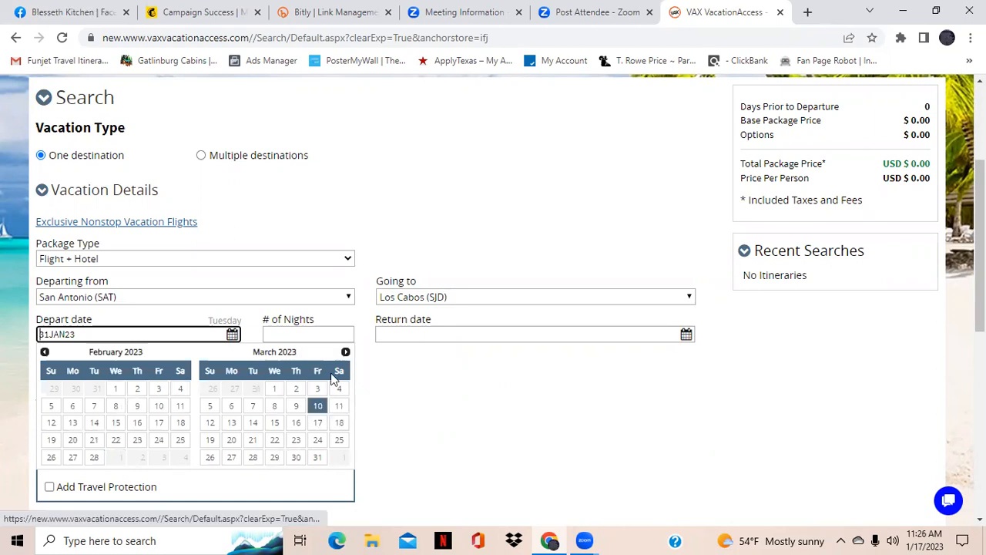
pyautogui.click(318, 406)
pyautogui.click(316, 333)
pyautogui.write('4')
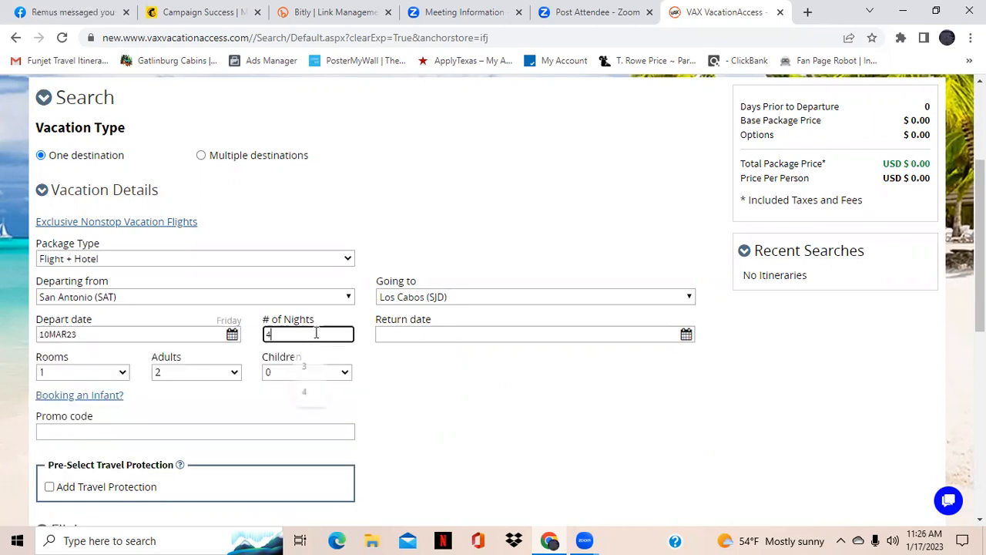
pyautogui.click(446, 437)
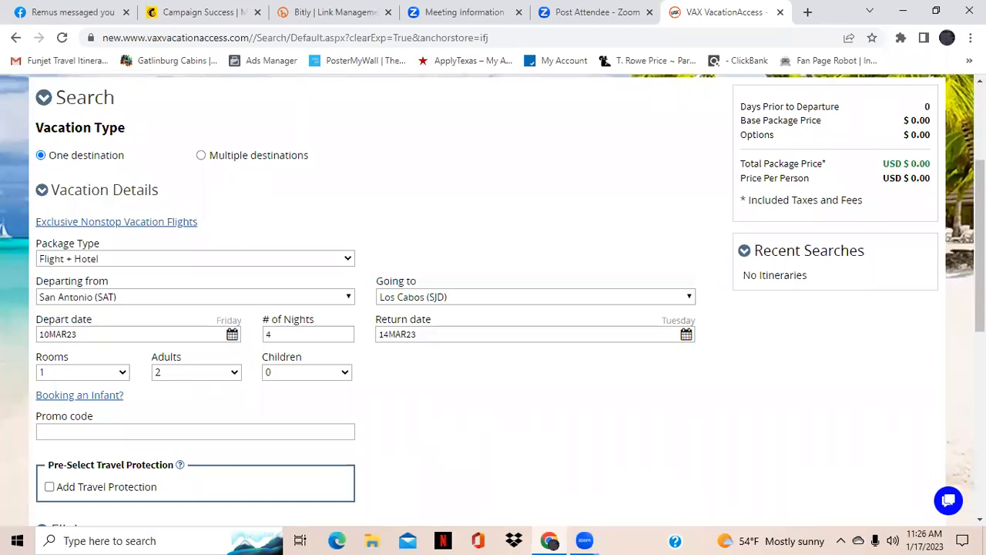
# Run the Flight + Hotel package search
pyautogui.scroll(-1, 493, 300)
pyautogui.scroll(-1, 401, 329)
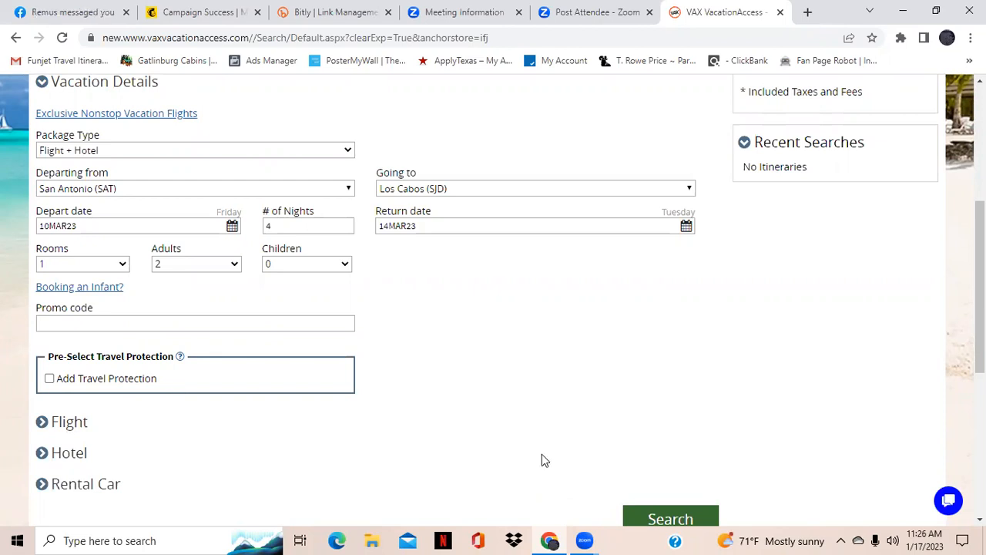
pyautogui.click(653, 512)
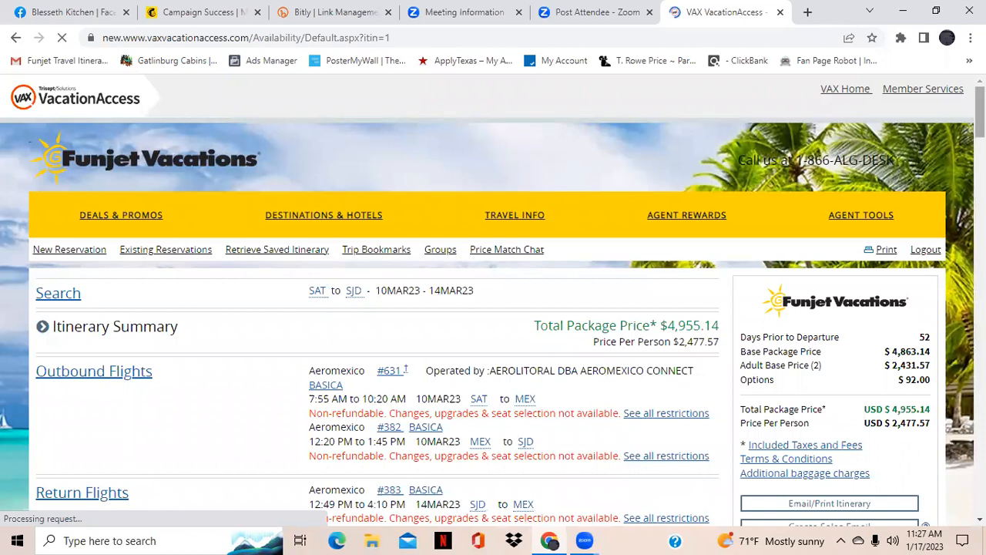
# Open the outbound flight options for the package
pyautogui.scroll(-1, 493, 292)
pyautogui.scroll(-1, 493, 293)
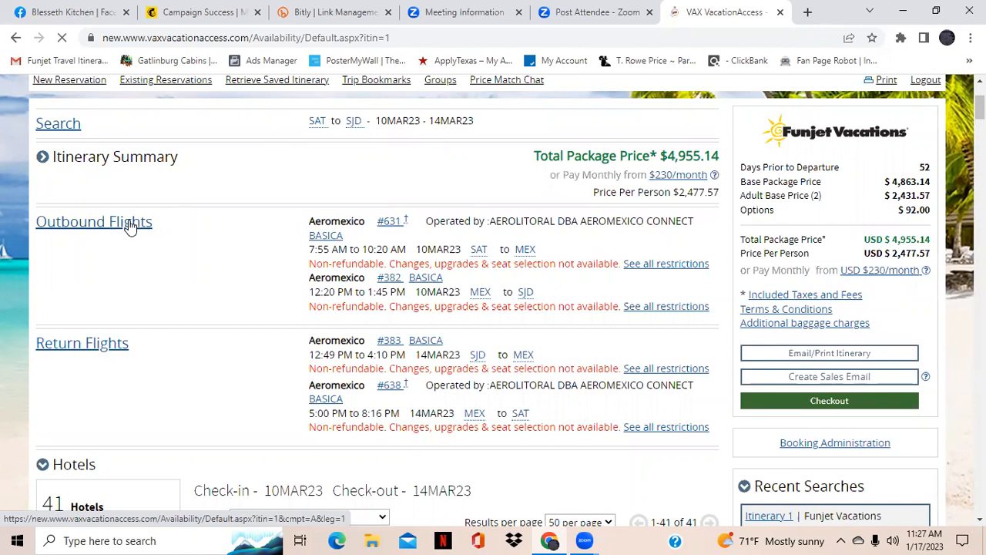
pyautogui.click(131, 225)
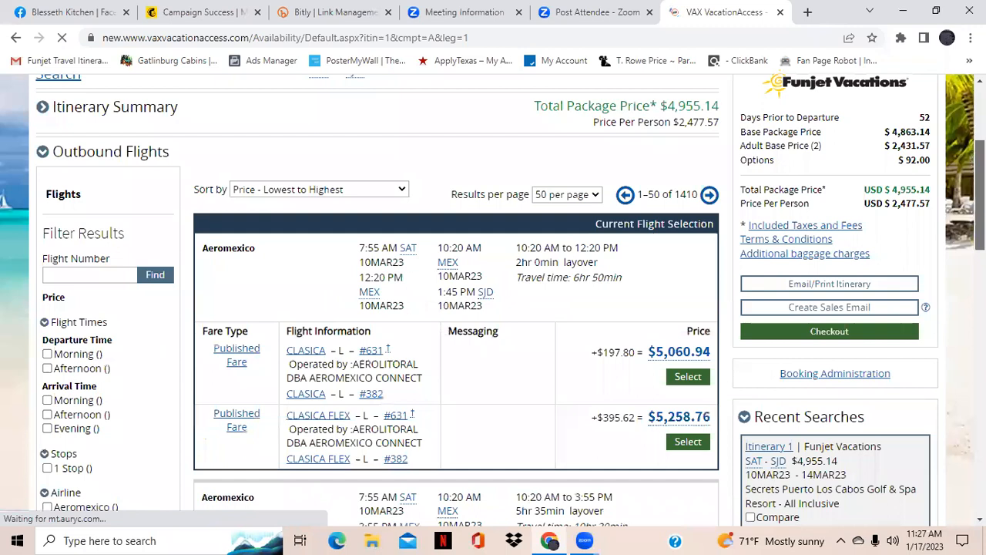
# Filter the outbound flight results to Delta Air Lines
pyautogui.scroll(-2, 456, 300)
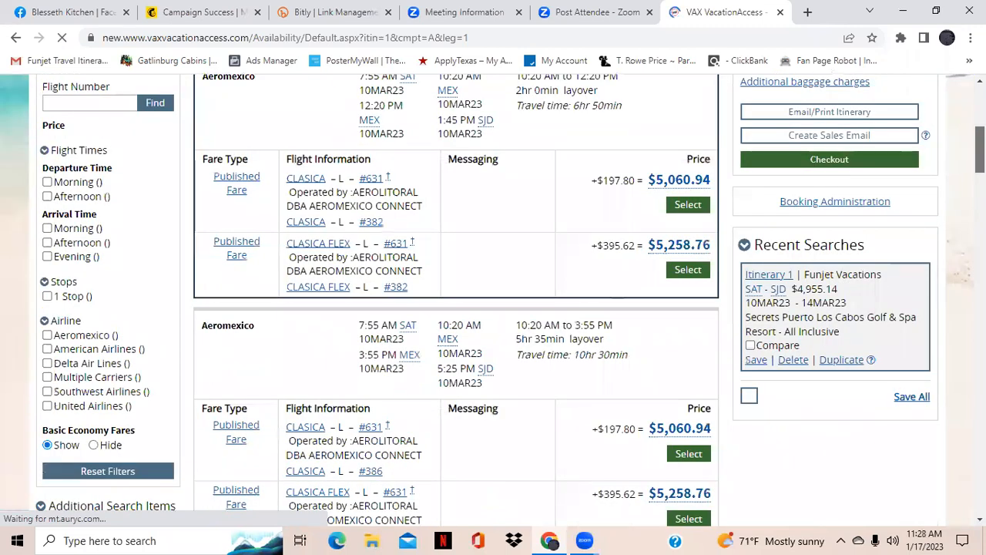
pyautogui.scroll(-5, 456, 300)
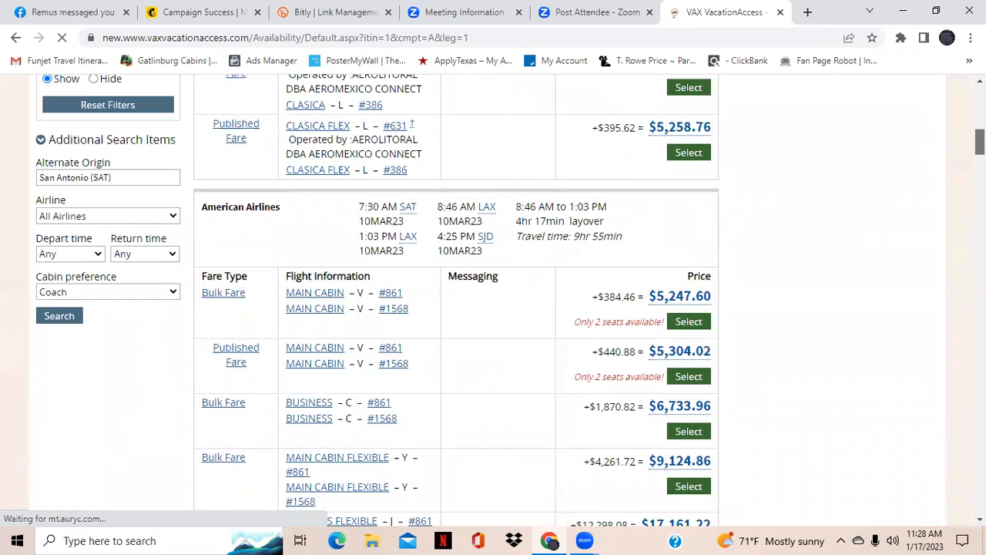
pyautogui.scroll(-1, 456, 300)
pyautogui.scroll(3, 353, 387)
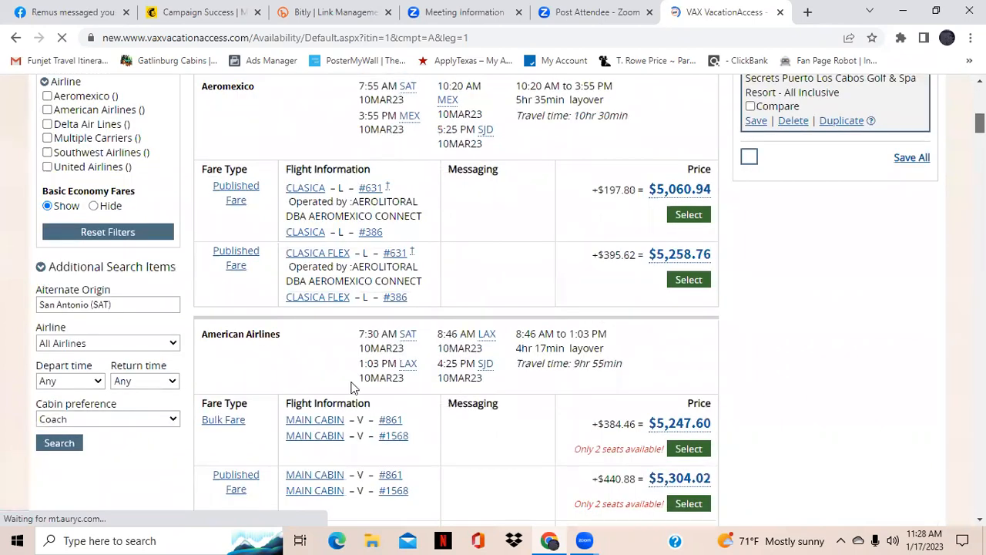
pyautogui.scroll(1, 353, 387)
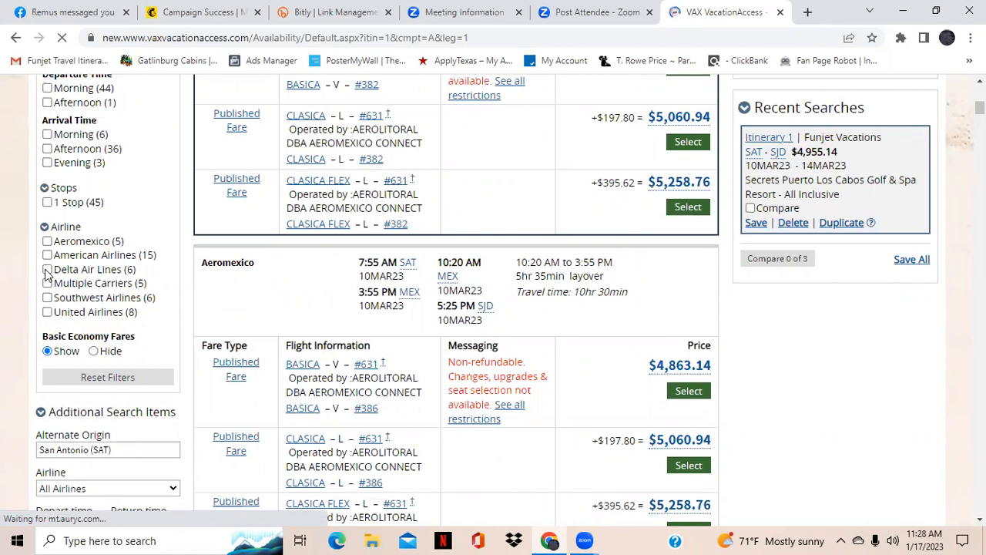
pyautogui.click(47, 270)
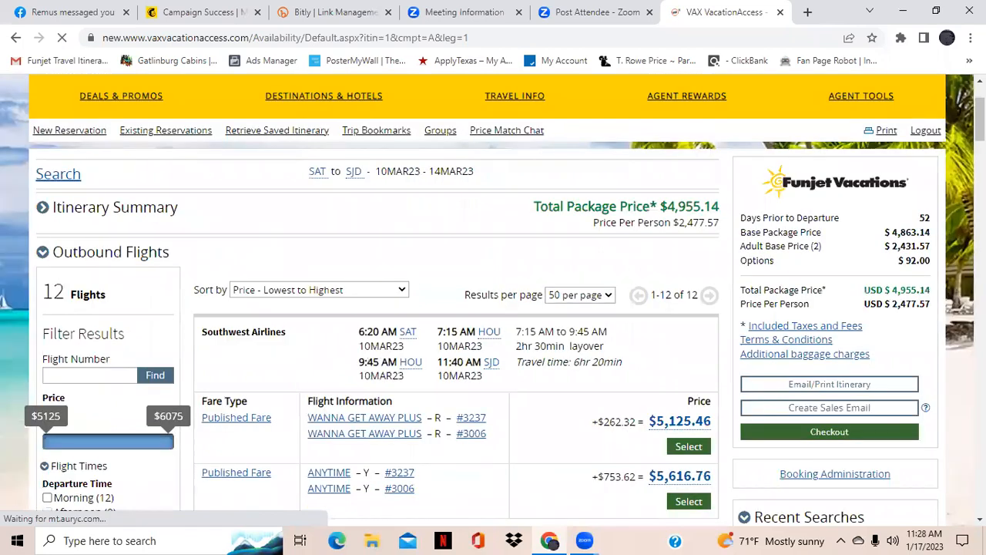
# Select the Southwest Airlines Wanna Get Away Plus outbound fare at $5,125.46
pyautogui.scroll(-2, 494, 309)
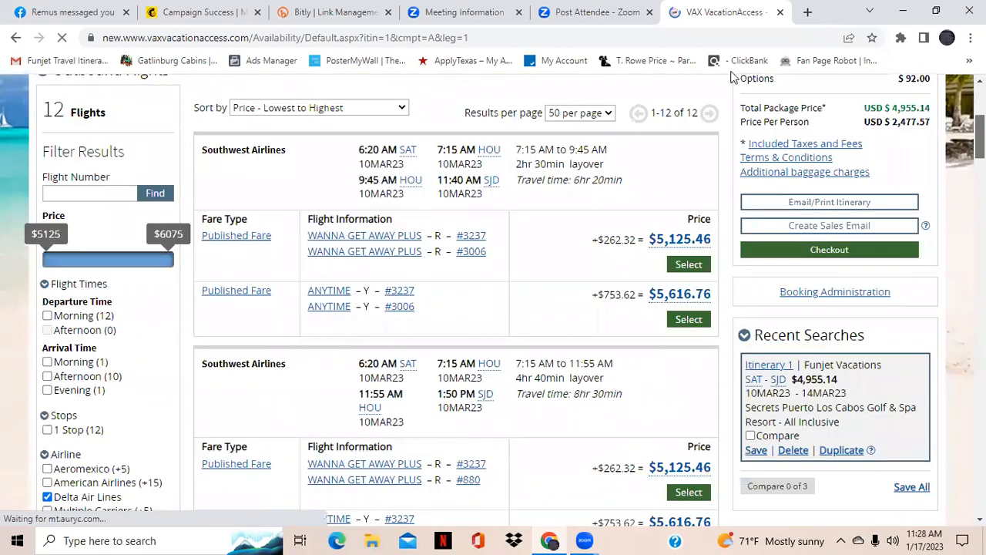
pyautogui.click(694, 265)
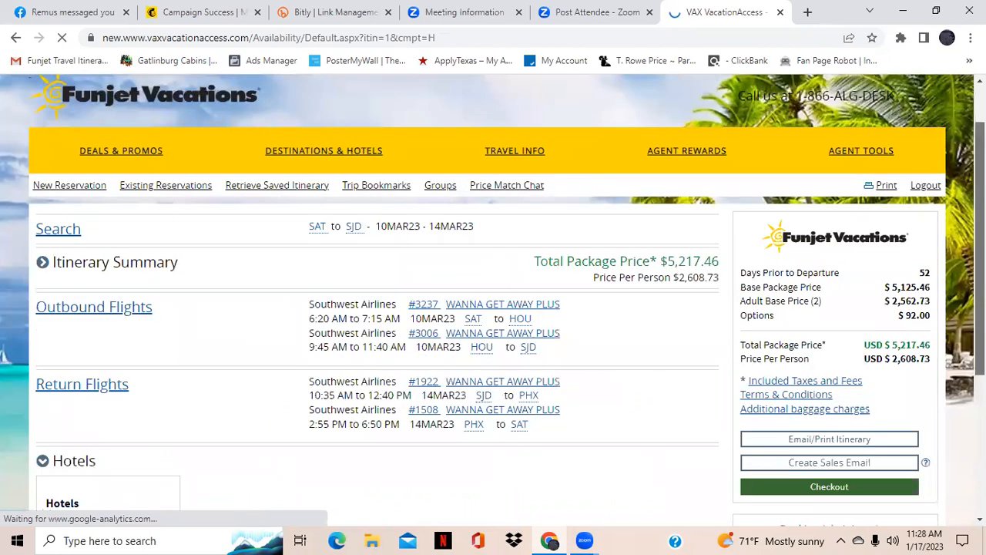
# Browse the hotel results and sort options for the Los Cabos stay
pyautogui.scroll(-3, 318, 265)
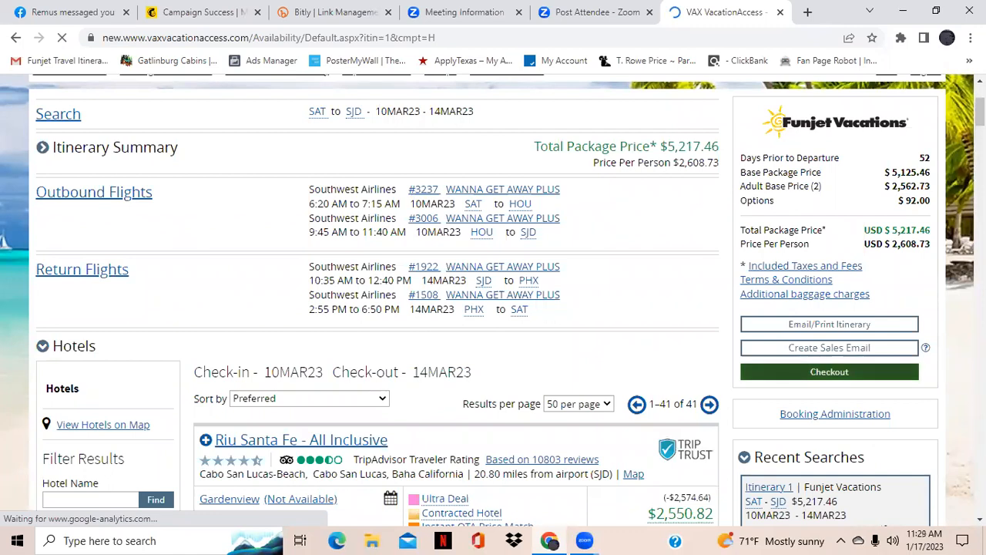
pyautogui.scroll(-1, 493, 301)
pyautogui.scroll(-1, 493, 301)
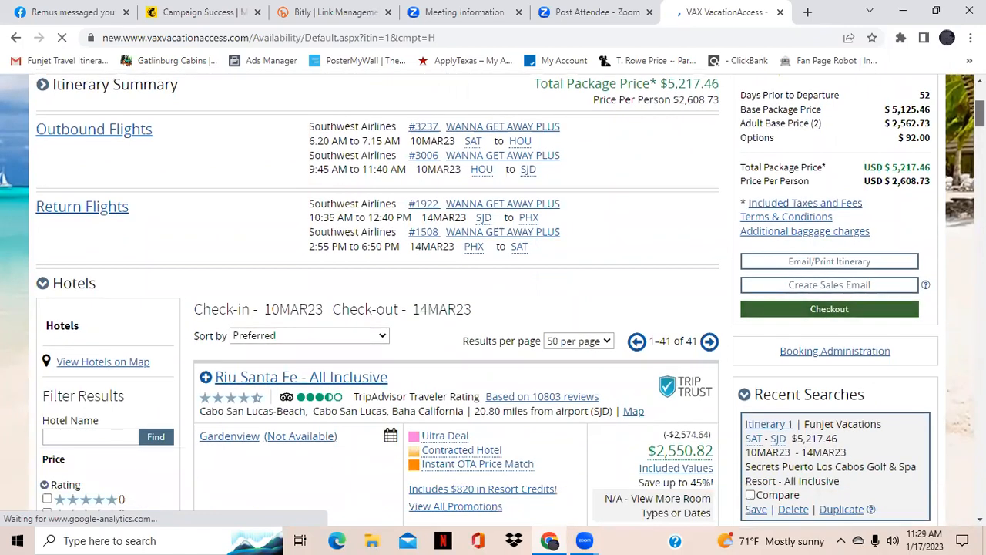
pyautogui.scroll(1, 493, 300)
pyautogui.scroll(-2, 493, 300)
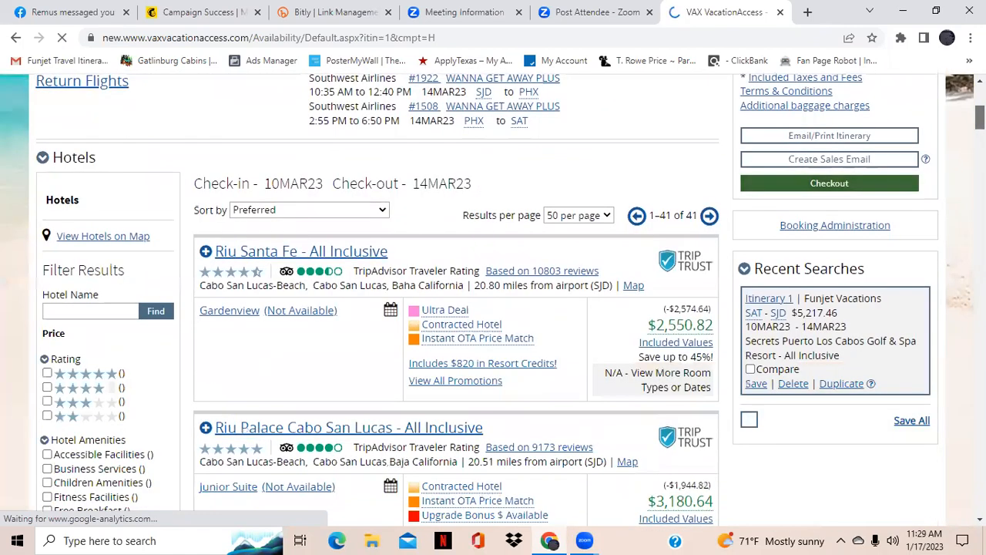
pyautogui.scroll(-1, 493, 301)
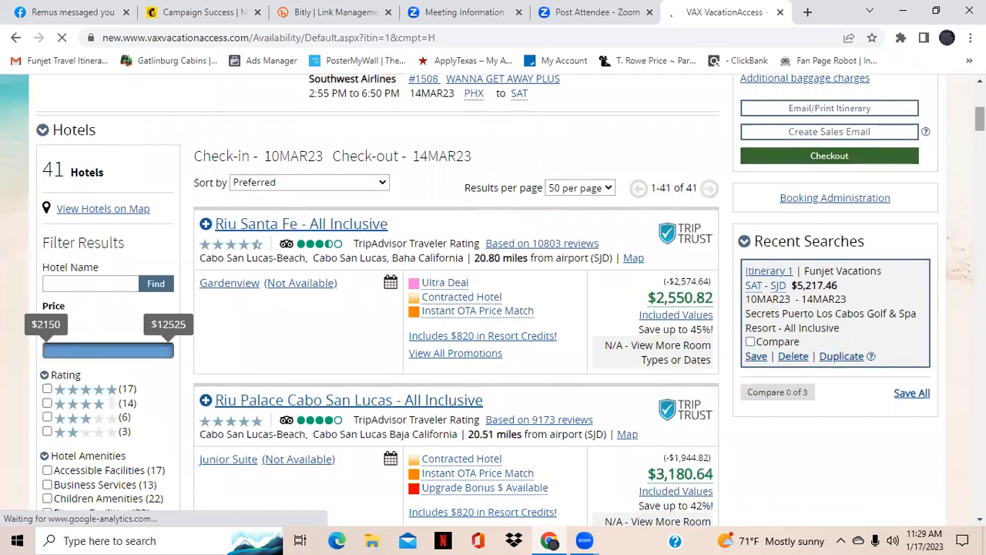
pyautogui.click(383, 183)
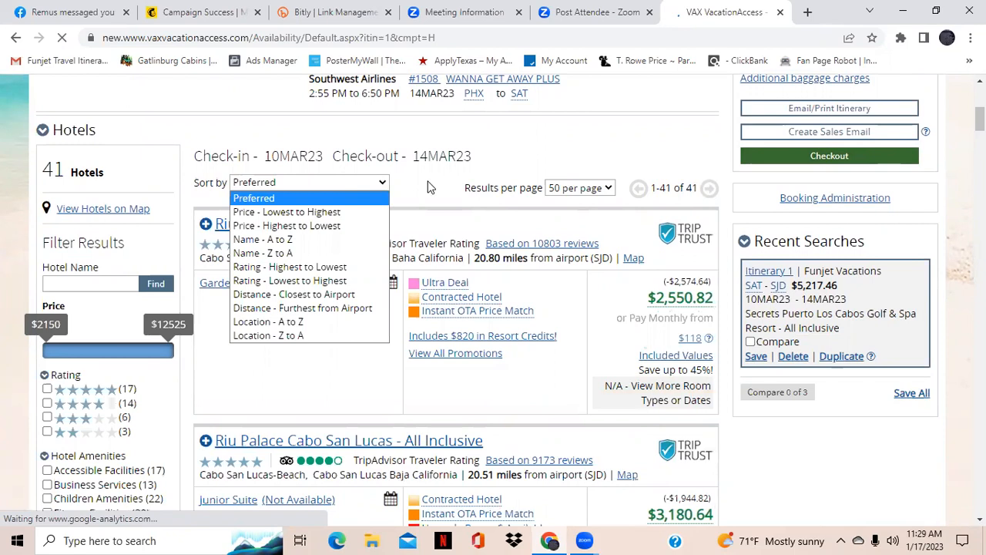
pyautogui.click(430, 187)
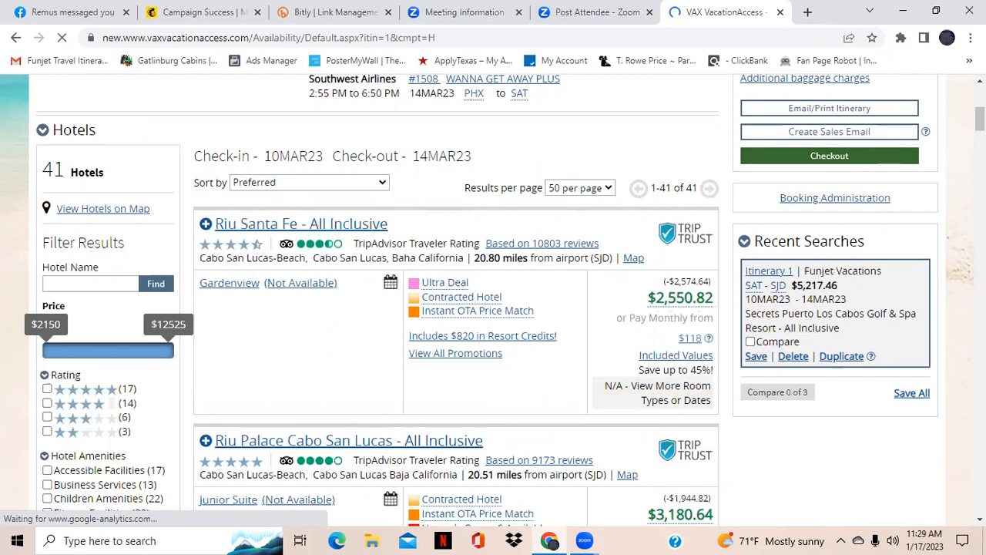
pyautogui.scroll(1, 456, 301)
pyautogui.scroll(-4, 456, 300)
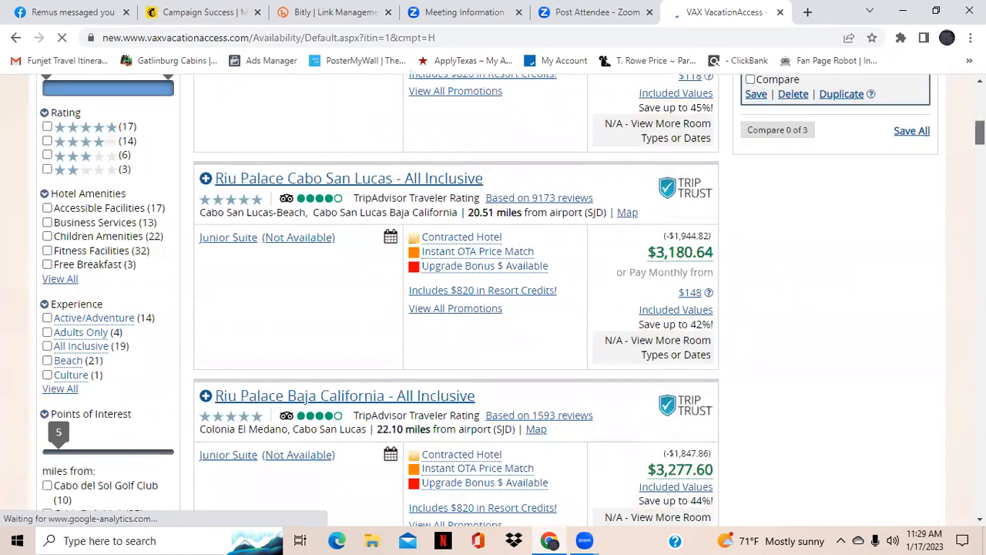
pyautogui.scroll(-4, 456, 300)
pyautogui.scroll(-1, 771, 396)
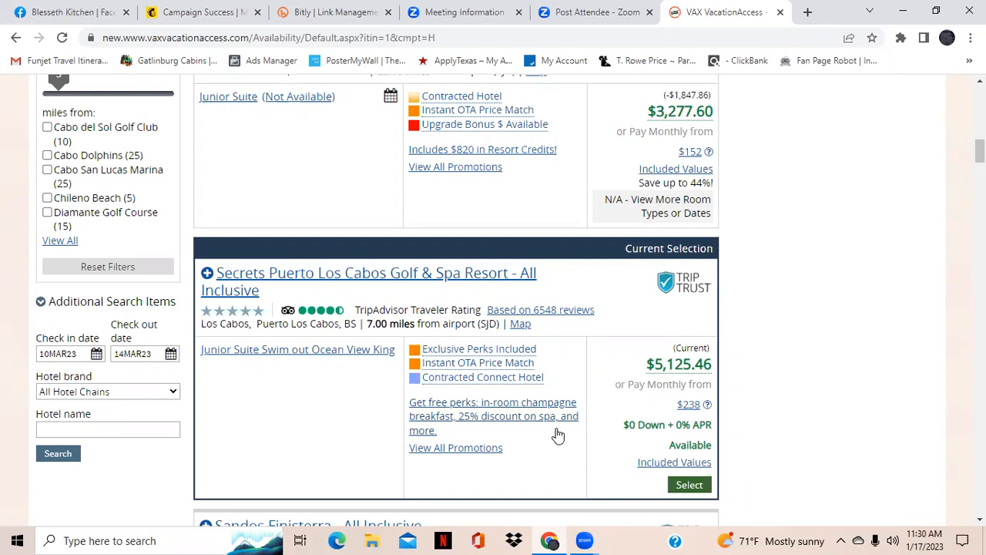
# Open the details of Secrets Puerto Los Cabos Golf & Spa Resort and read its promotions
pyautogui.click(371, 278)
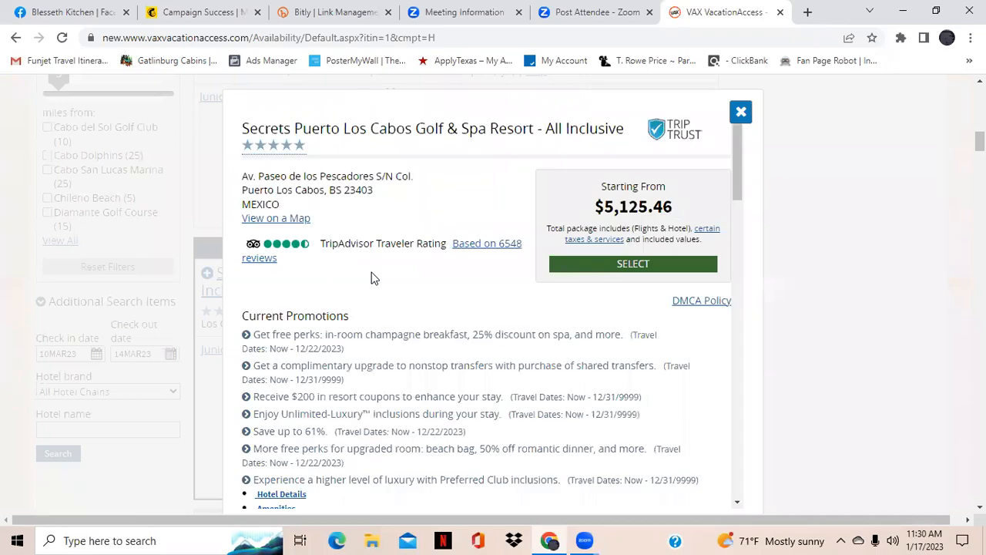
pyautogui.click(709, 300)
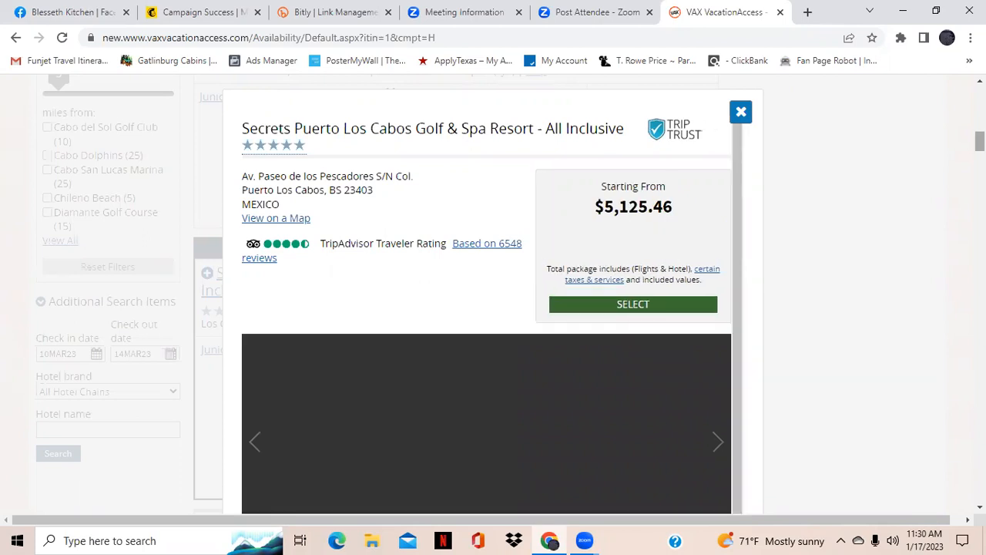
pyautogui.scroll(-1, 494, 301)
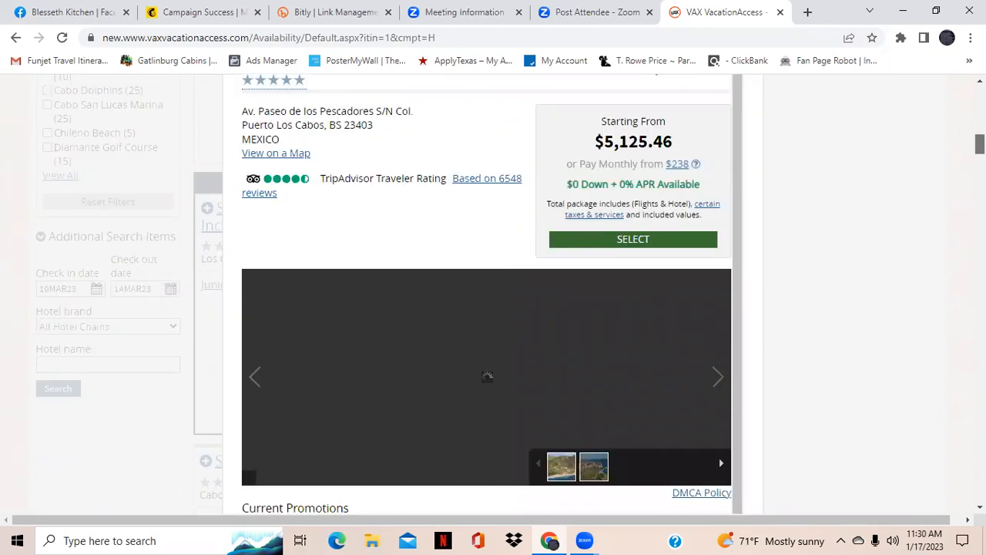
pyautogui.scroll(-5, 718, 458)
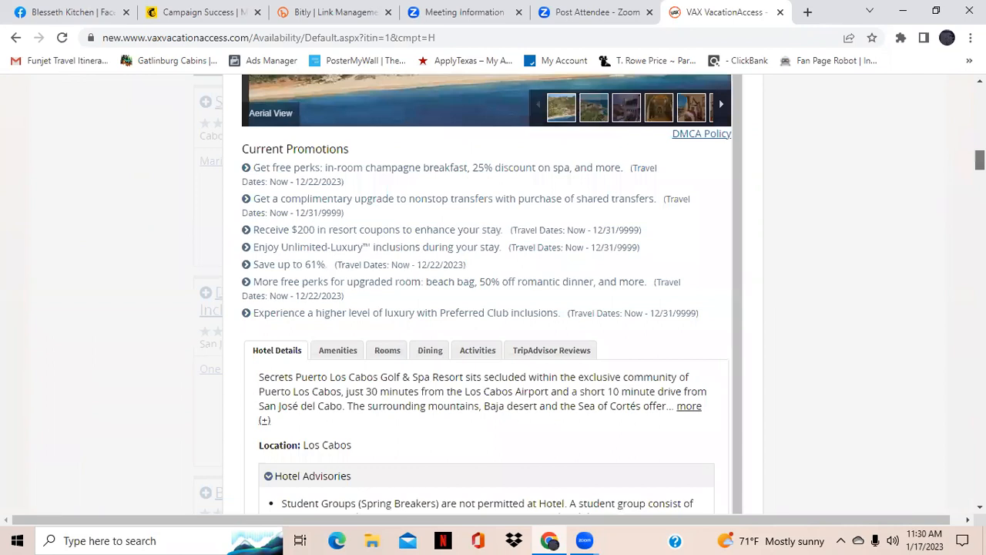
pyautogui.scroll(3, 487, 293)
pyautogui.scroll(-2, 487, 293)
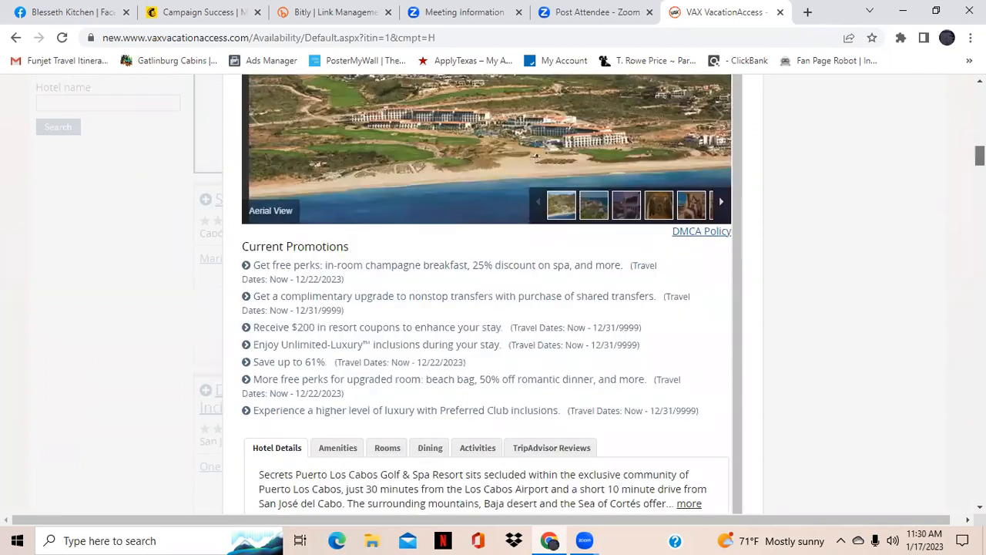
pyautogui.scroll(2, 487, 293)
pyautogui.moveTo(980, 150); pyautogui.dragTo(980, 149)
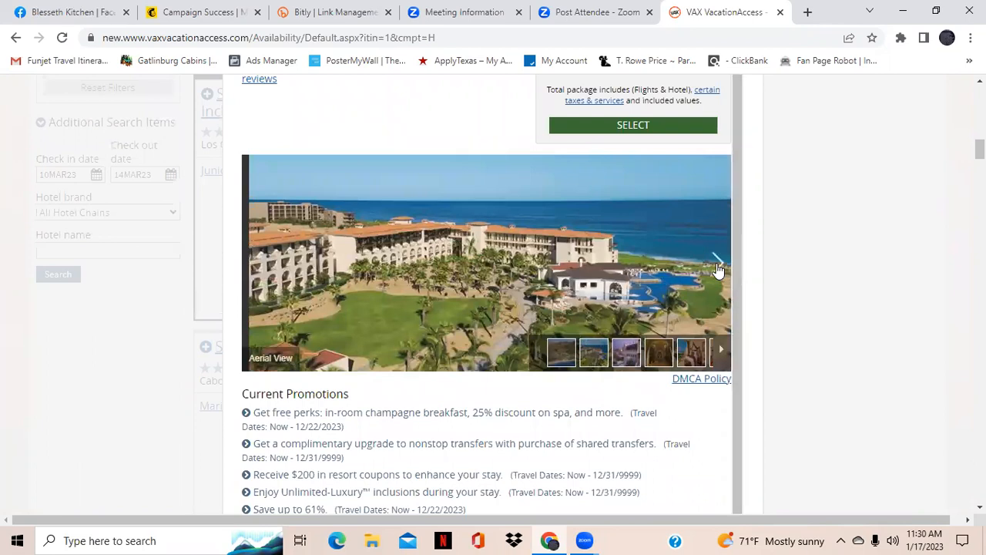
# Page through the resort's photo gallery
pyautogui.click(717, 266)
pyautogui.click(717, 267)
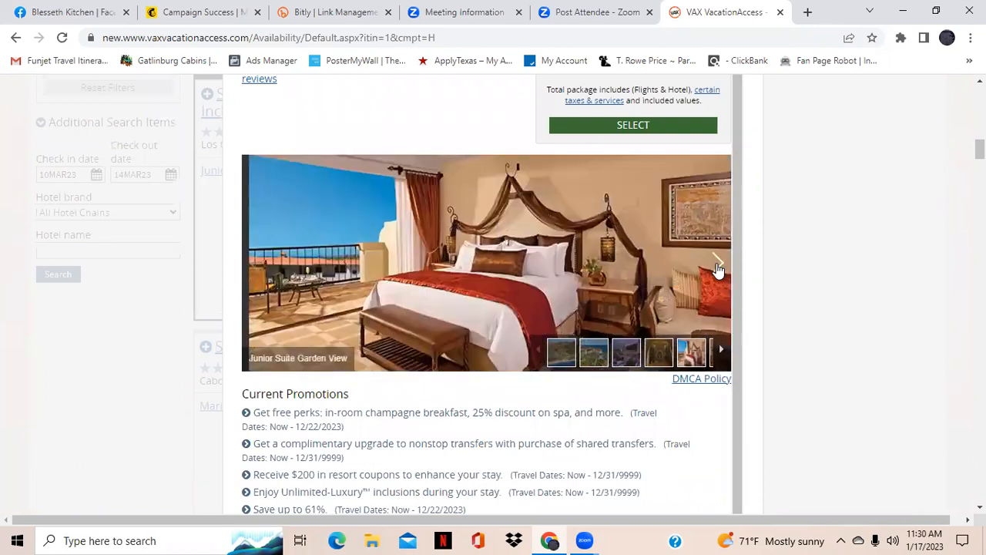
pyautogui.click(717, 267)
pyautogui.click(717, 267)
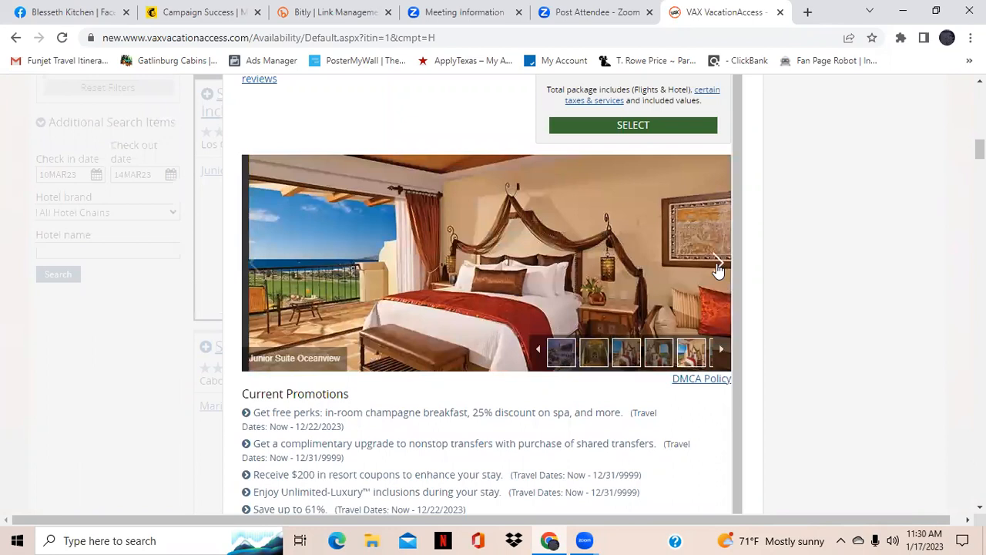
pyautogui.click(716, 268)
pyautogui.click(716, 268)
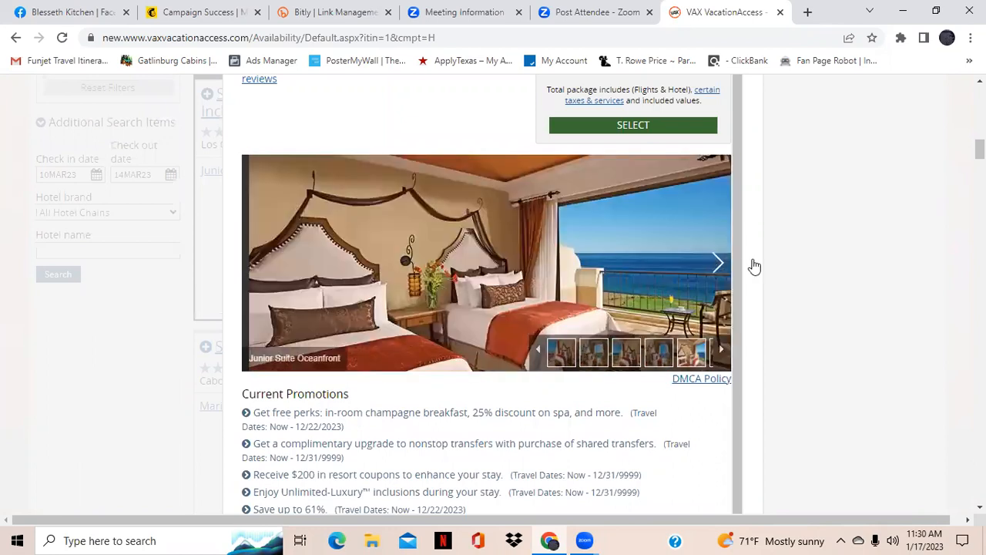
# View the next gallery photo and scroll through the resort's promotions and hotel details
pyautogui.click(716, 267)
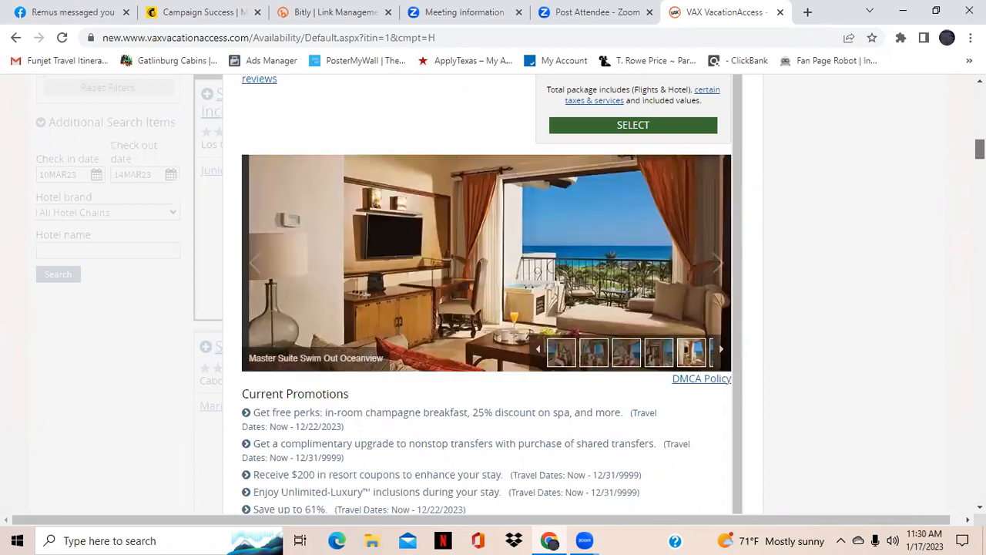
pyautogui.scroll(-3, 431, 155)
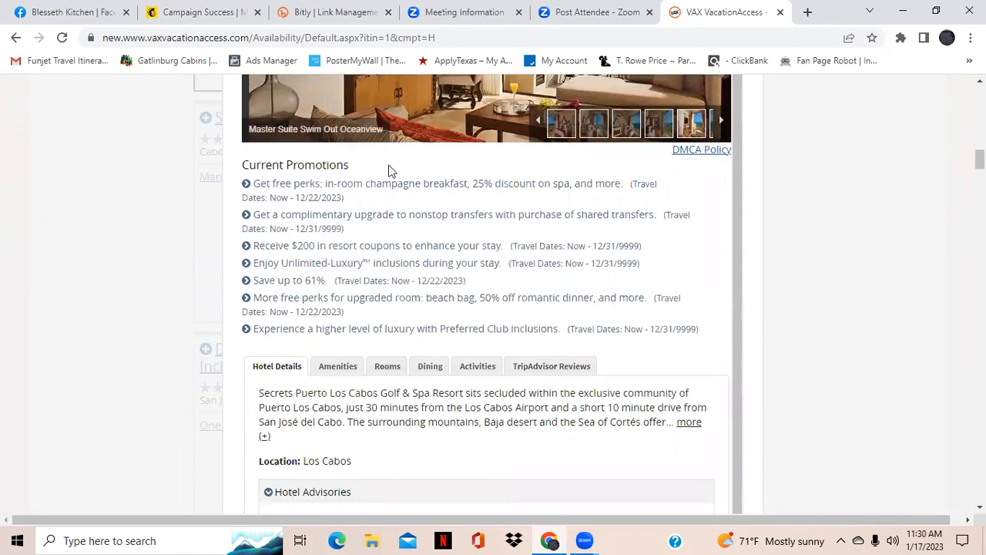
pyautogui.moveTo(983, 159); pyautogui.dragTo(983, 132)
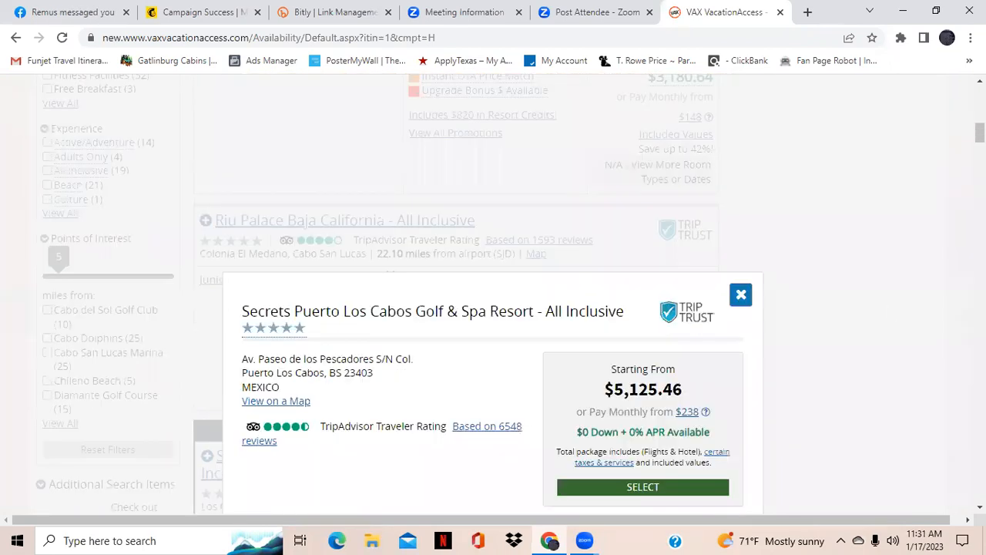
pyautogui.scroll(-3, 493, 308)
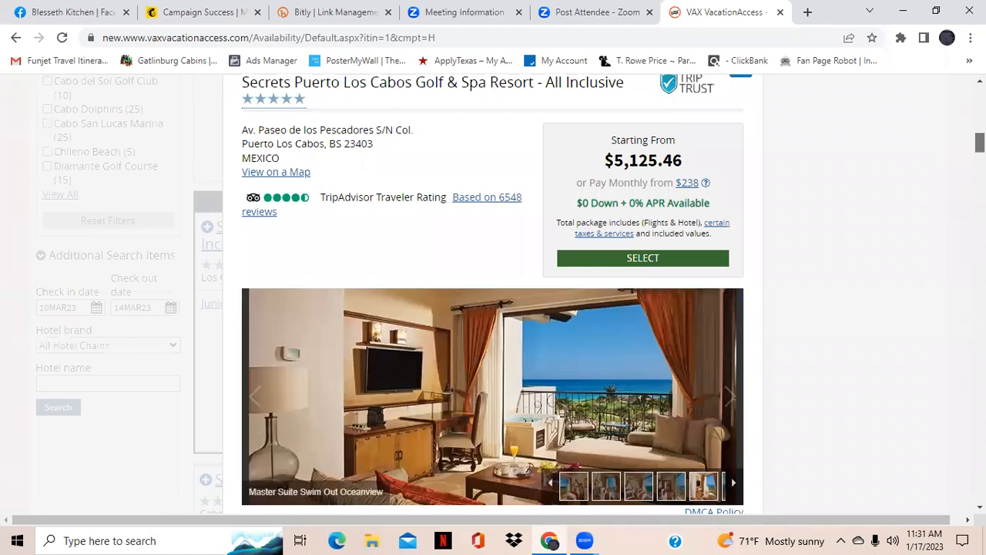
pyautogui.scroll(-4, 493, 308)
pyautogui.scroll(-2, 516, 213)
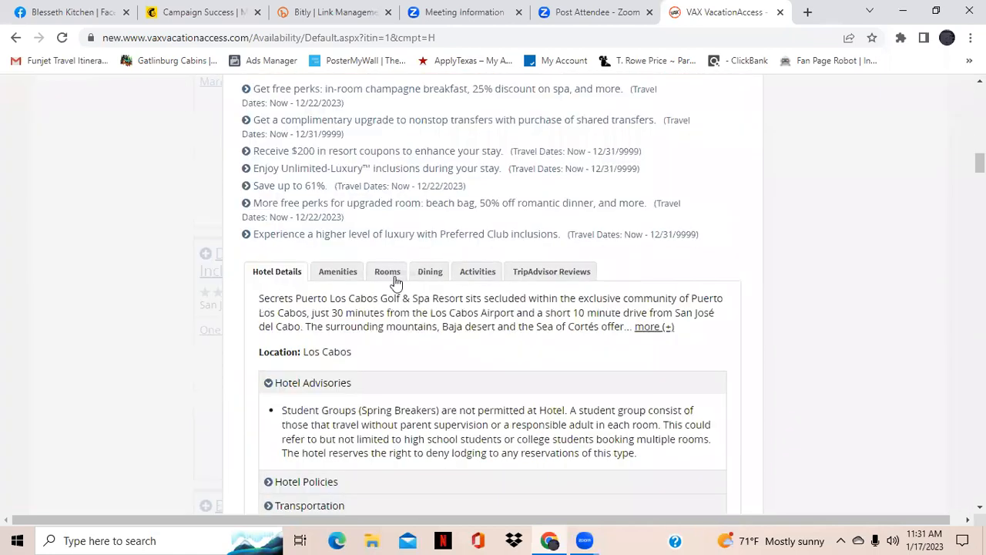
# Open the resort's rooms list and select the Junior Suite Swim out Ocean View King room at + $0.00
pyautogui.click(393, 273)
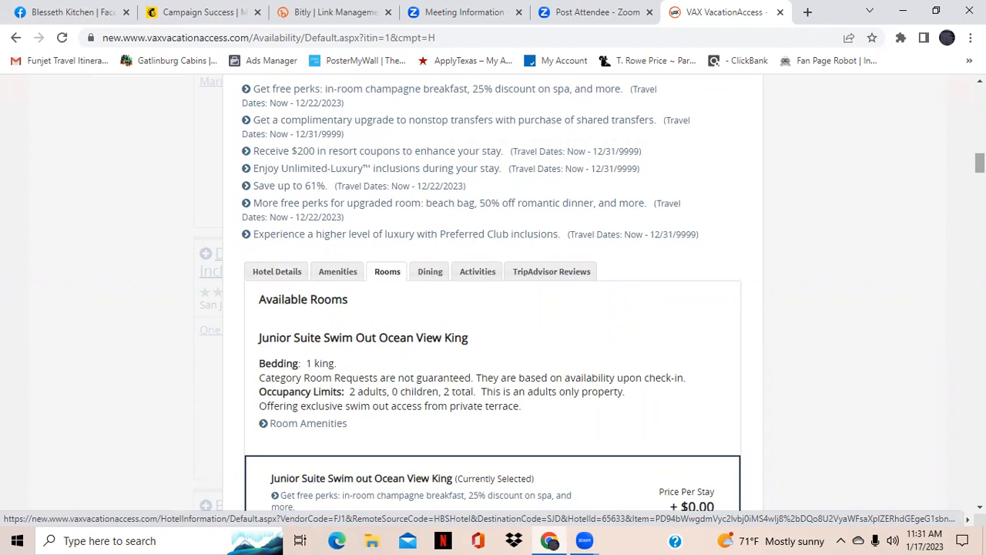
pyautogui.scroll(-4, 493, 293)
pyautogui.scroll(-2, 494, 292)
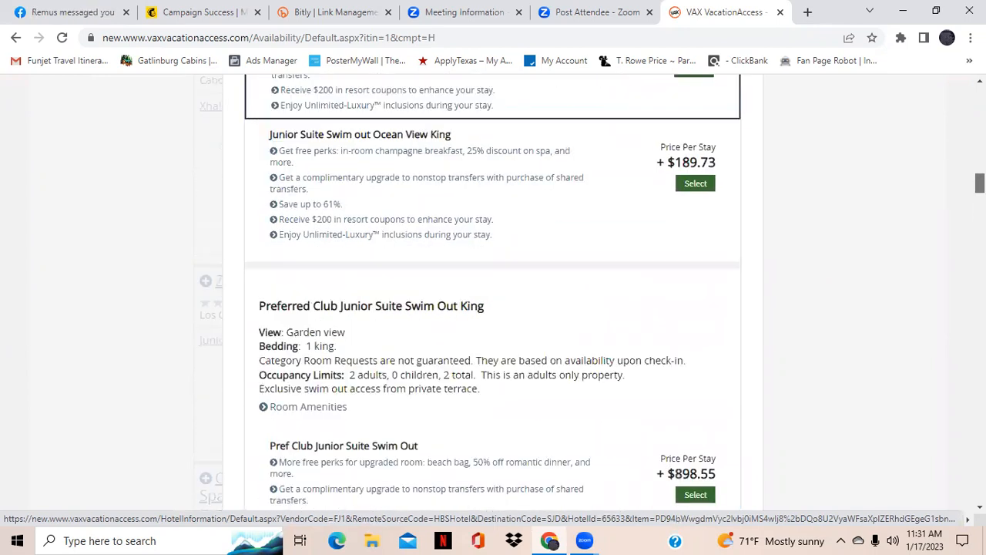
pyautogui.scroll(-4, 493, 293)
pyautogui.scroll(7, 493, 293)
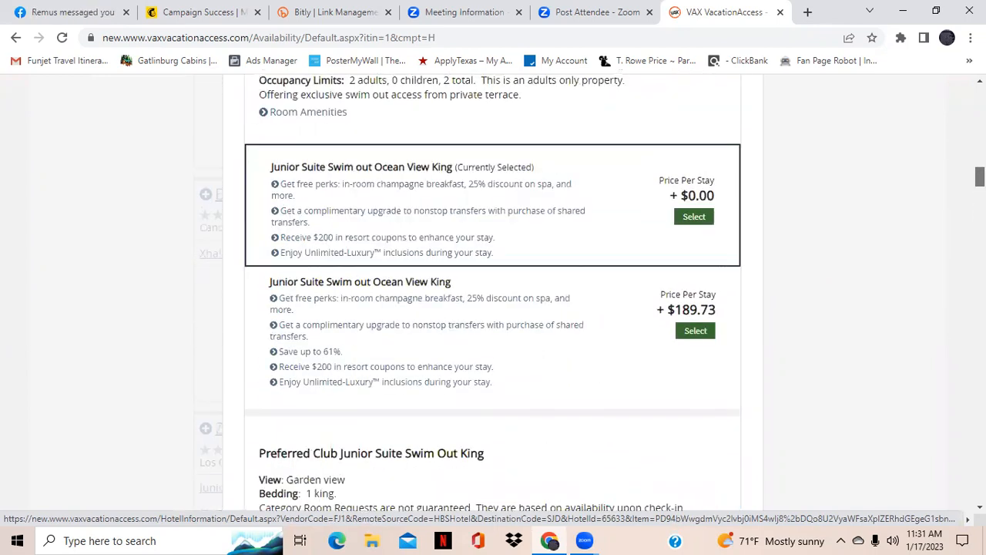
pyautogui.scroll(-1, 494, 293)
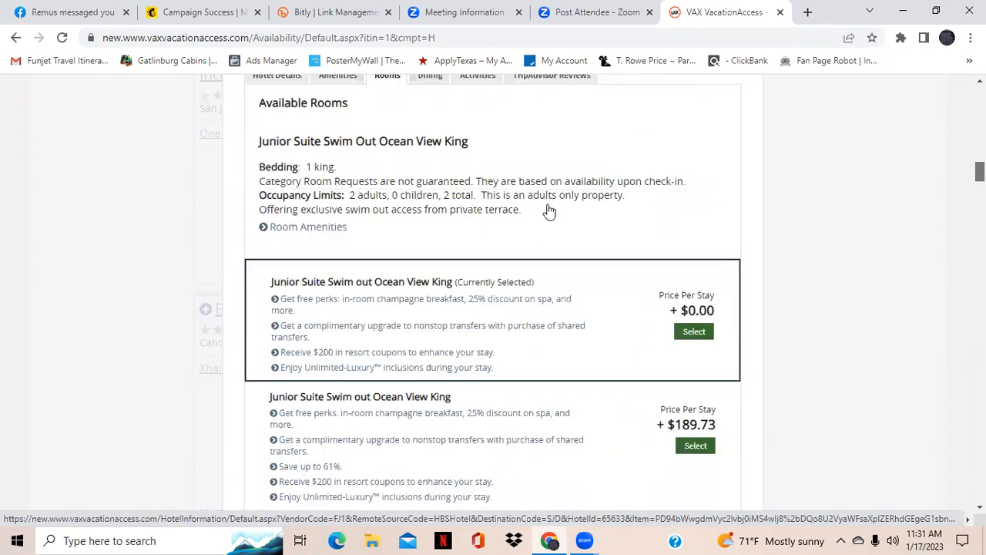
pyautogui.scroll(-1, 549, 209)
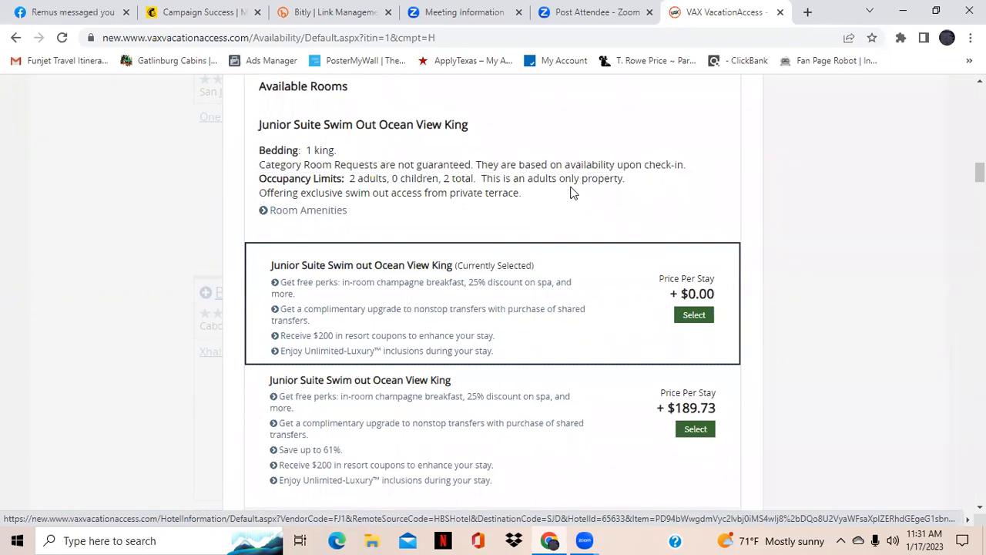
pyautogui.click(689, 319)
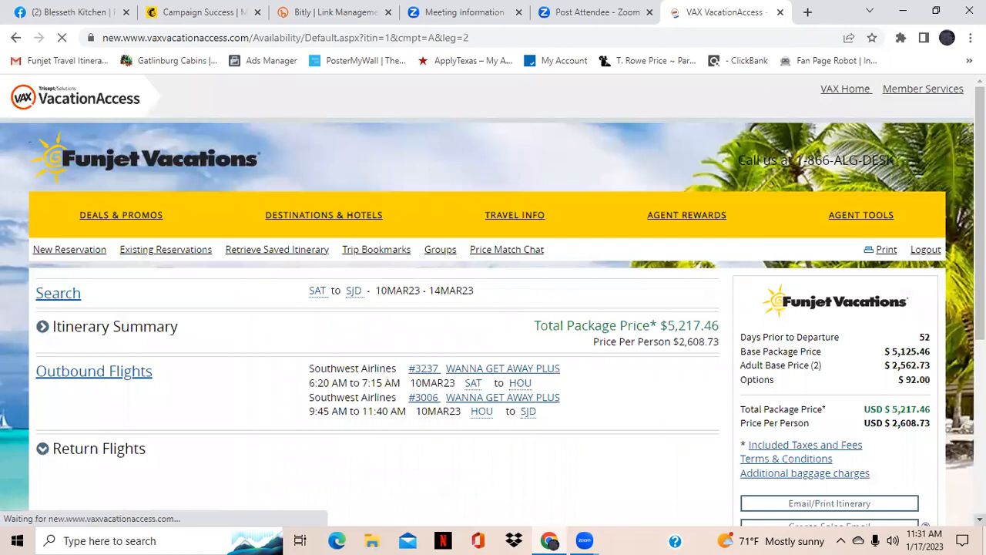
# Review the itinerary summary of flights, hotel, room and included features
pyautogui.scroll(-5, 493, 309)
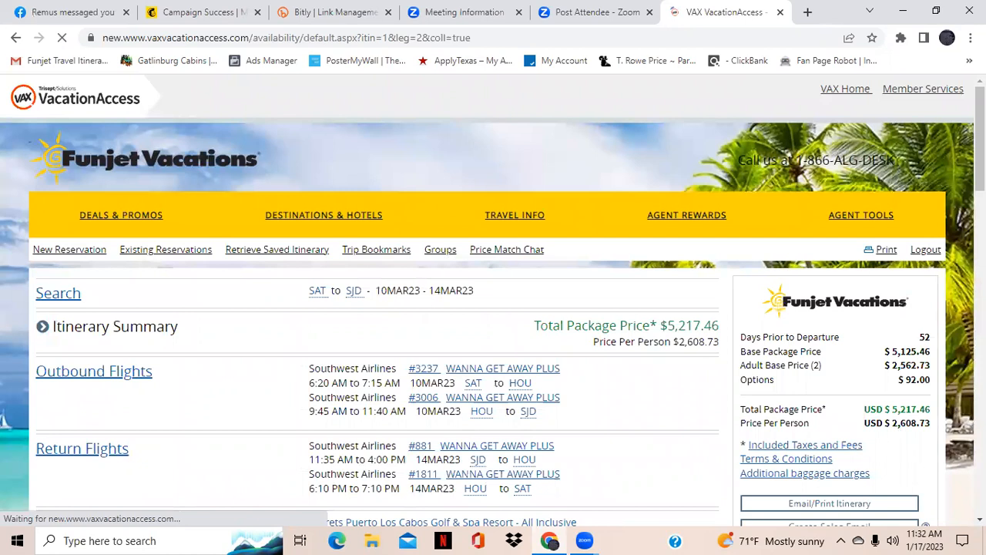
pyautogui.scroll(-3, 493, 300)
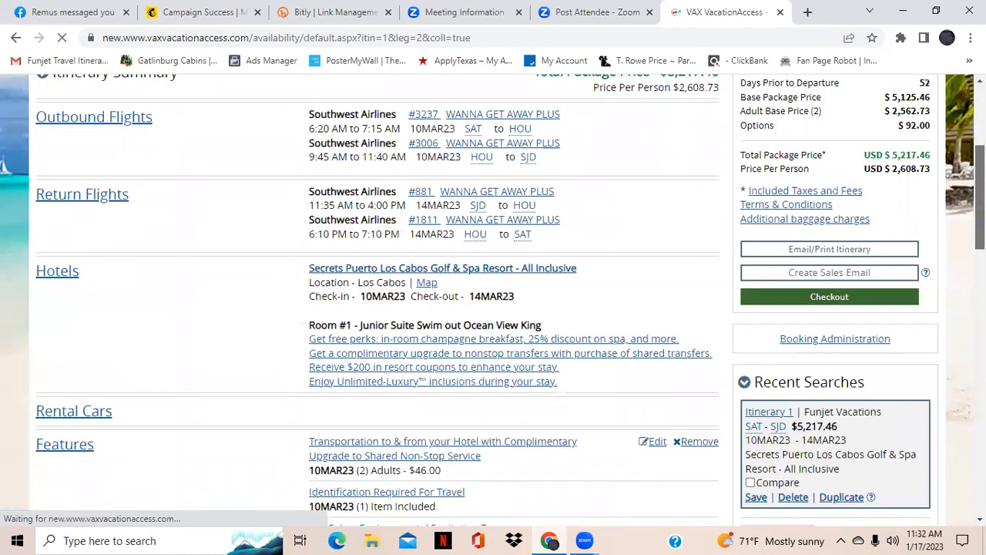
pyautogui.scroll(-1, 493, 300)
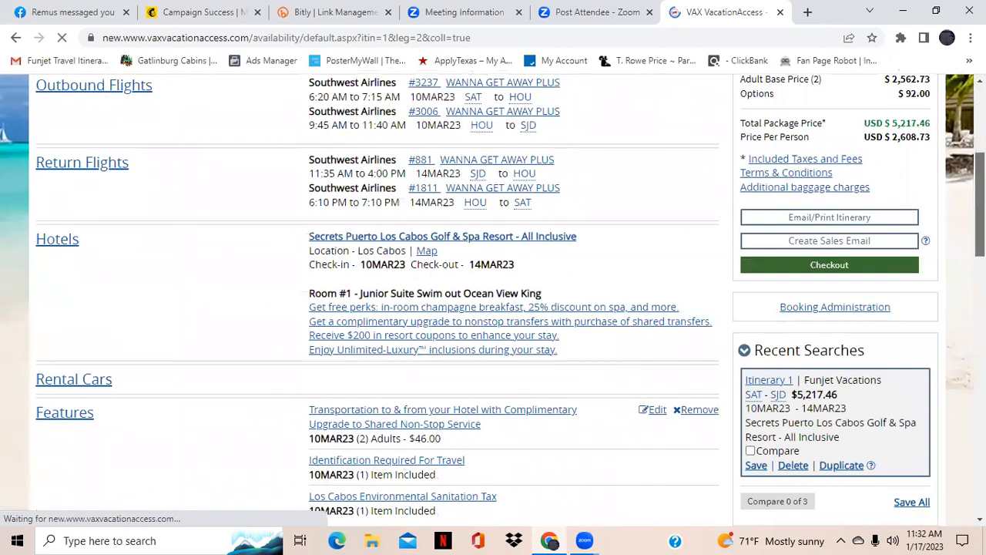
pyautogui.scroll(-1, 493, 301)
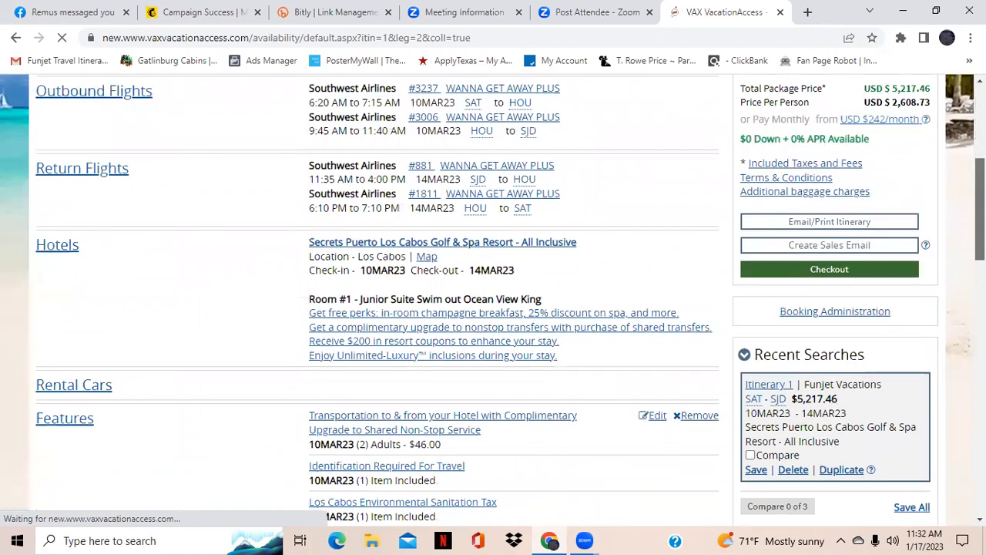
pyautogui.scroll(-2, 493, 300)
pyautogui.scroll(-1, 646, 196)
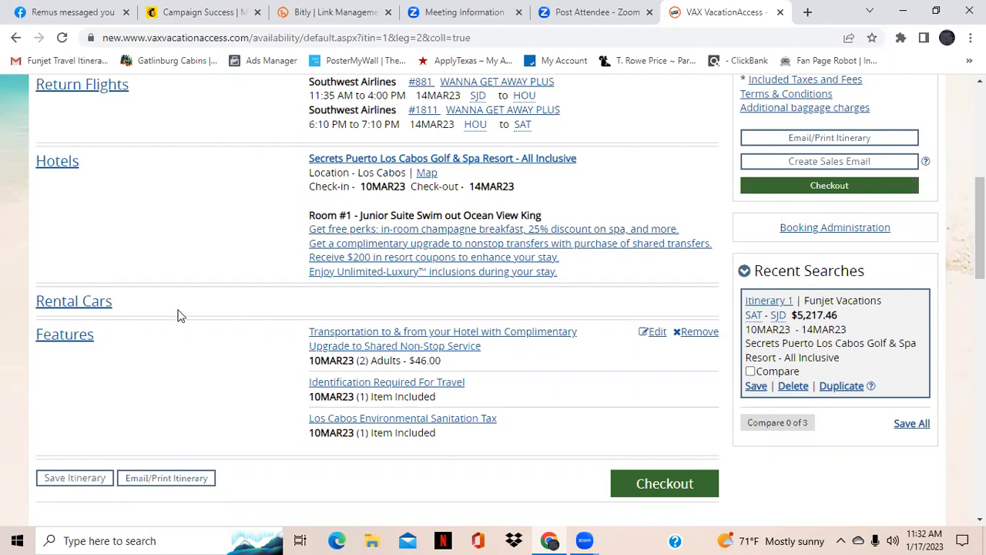
# Open the Features section and review the travel protection options
pyautogui.click(85, 340)
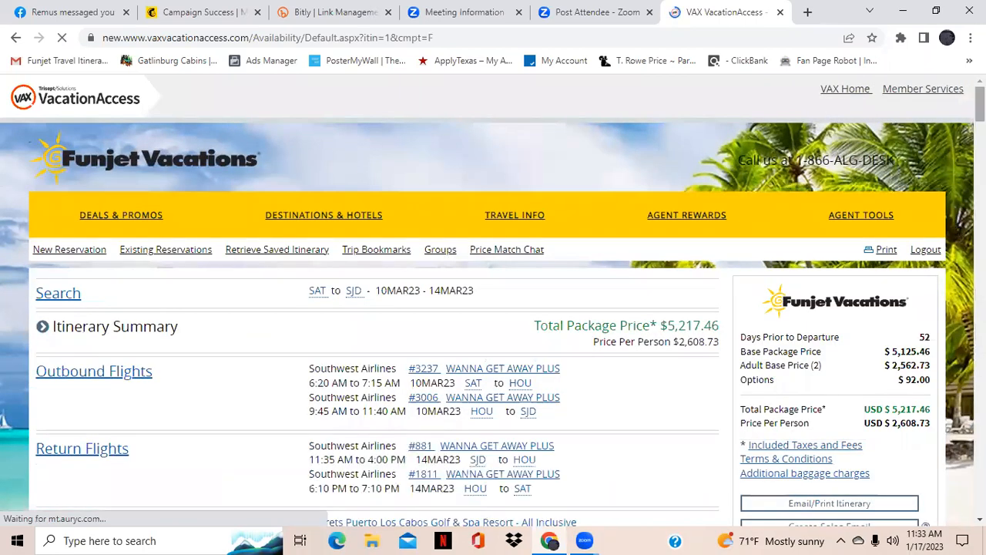
pyautogui.scroll(-3, 493, 308)
pyautogui.scroll(-5, 493, 308)
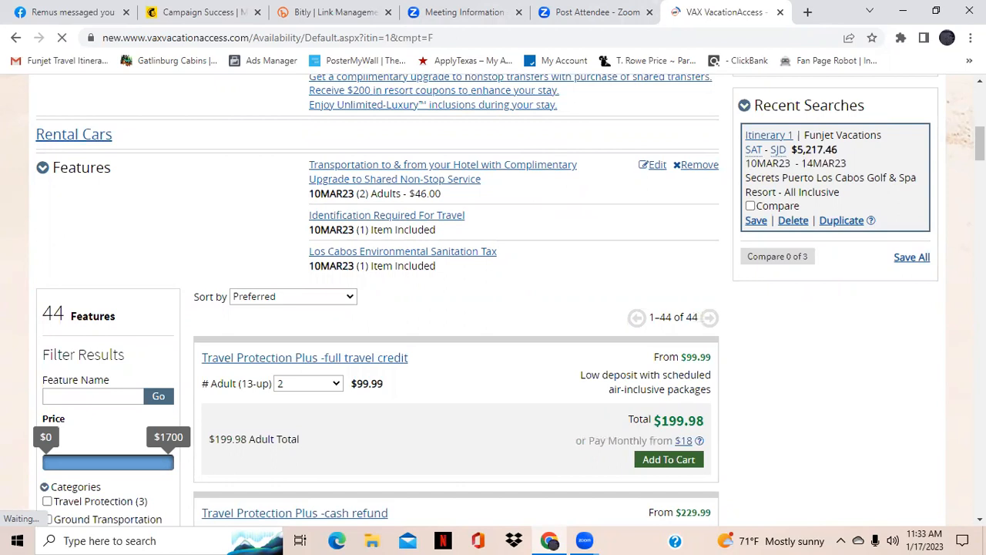
pyautogui.scroll(-2, 494, 301)
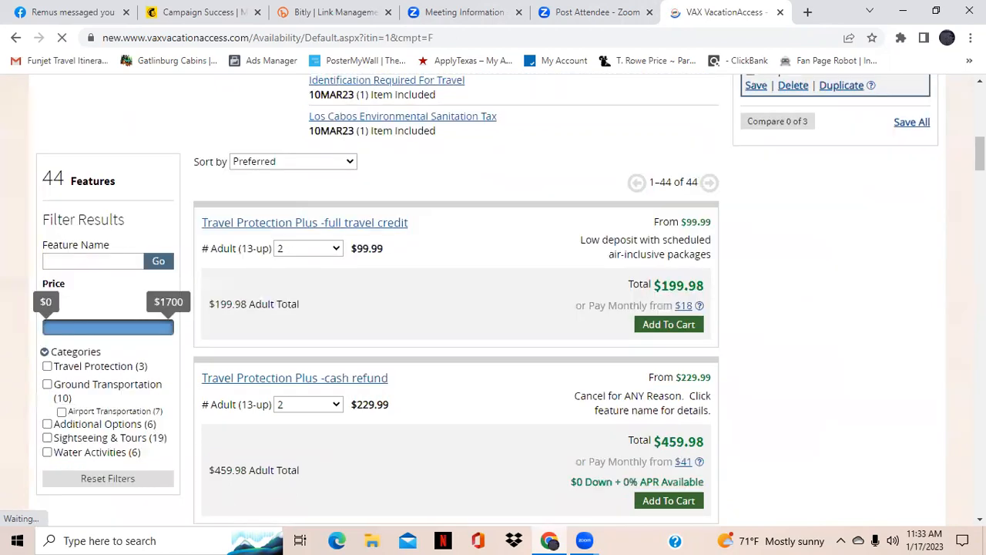
pyautogui.scroll(-1, 46, 163)
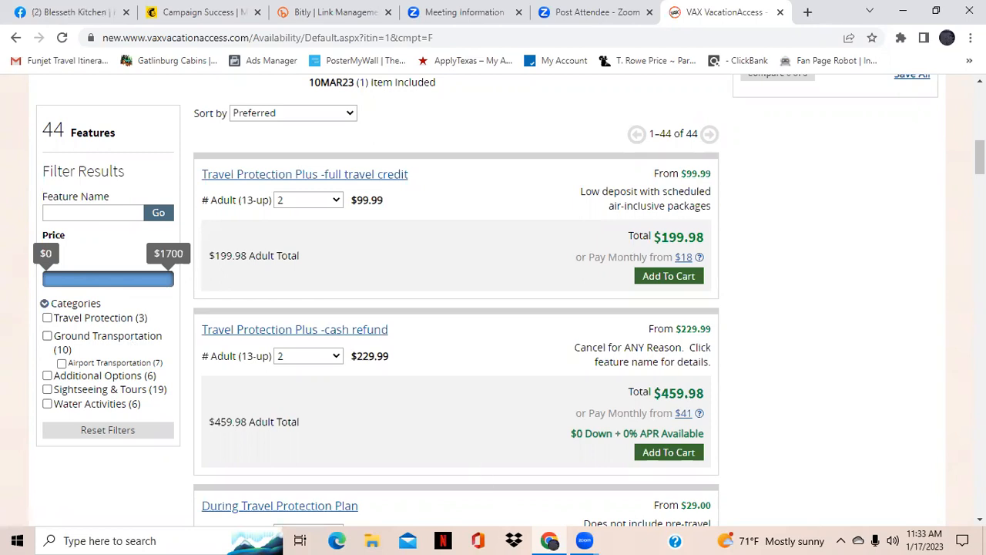
pyautogui.scroll(-1, 979, 158)
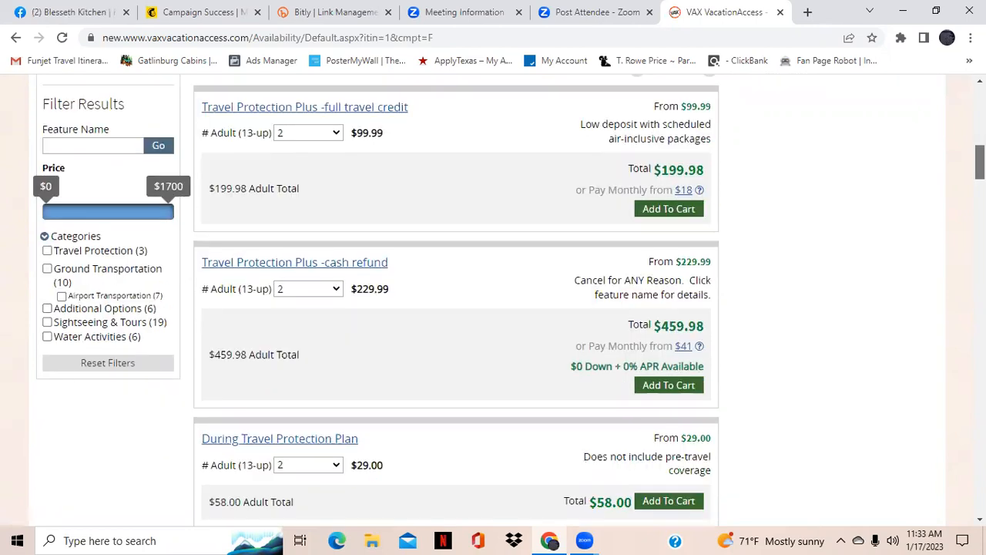
pyautogui.scroll(1, 979, 158)
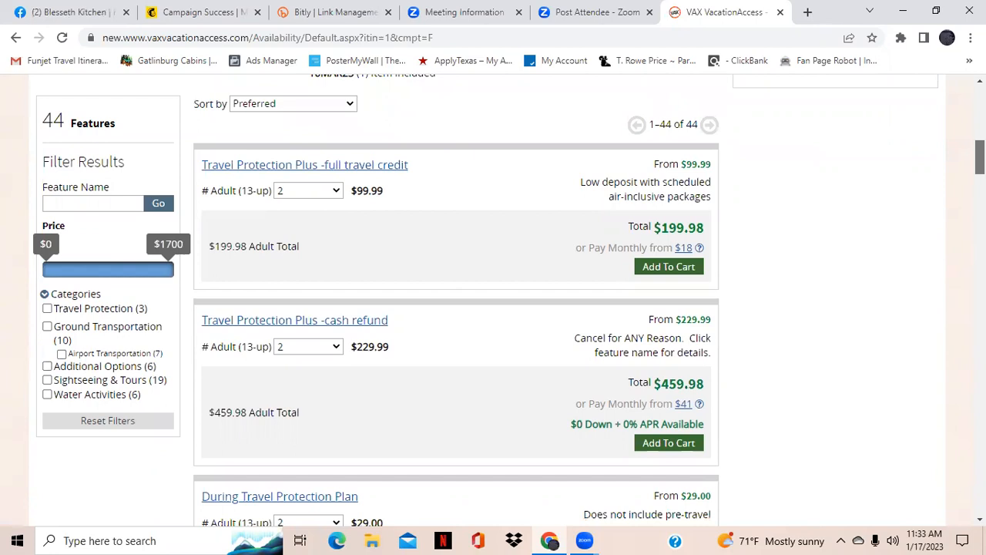
pyautogui.scroll(-3, 979, 166)
pyautogui.scroll(-4, 979, 165)
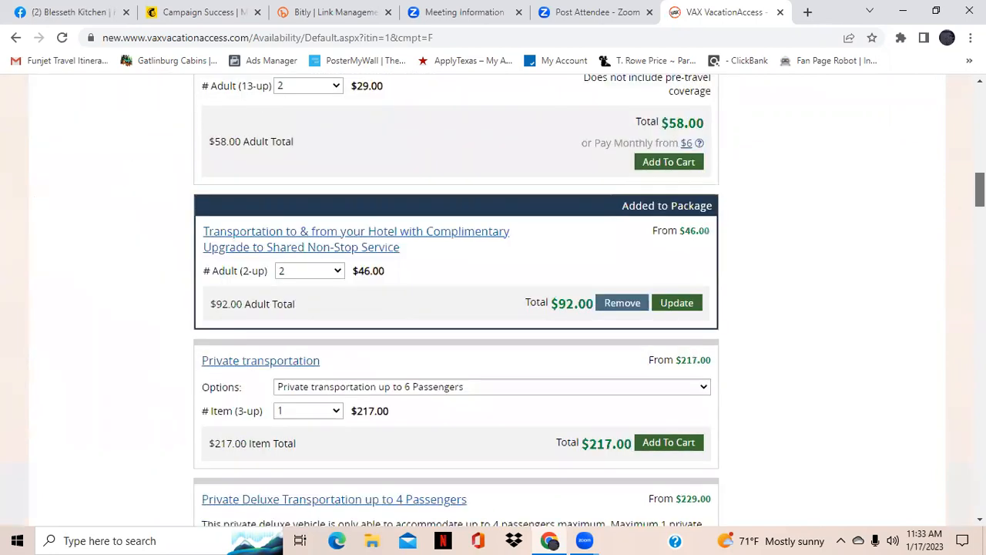
# Browse the transportation, romance packages and excursion add-ons available for the trip
pyautogui.scroll(-2, 457, 301)
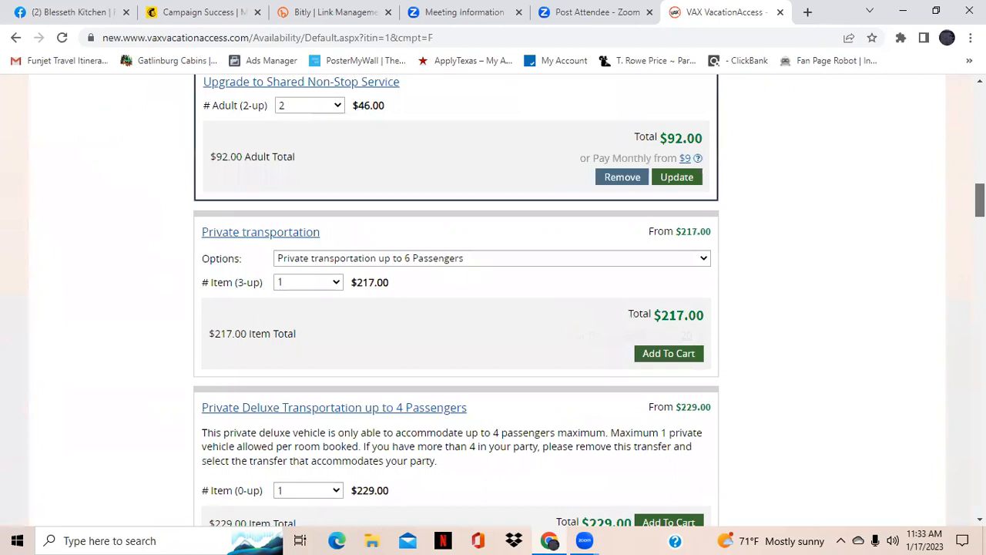
pyautogui.scroll(-2, 456, 301)
pyautogui.scroll(-2, 457, 301)
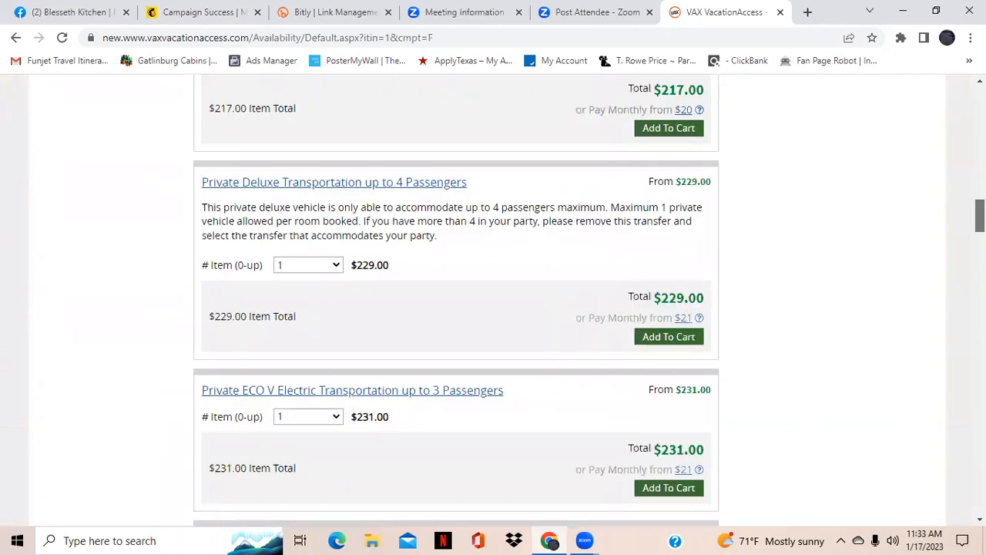
pyautogui.scroll(-2, 456, 301)
pyautogui.scroll(-4, 457, 300)
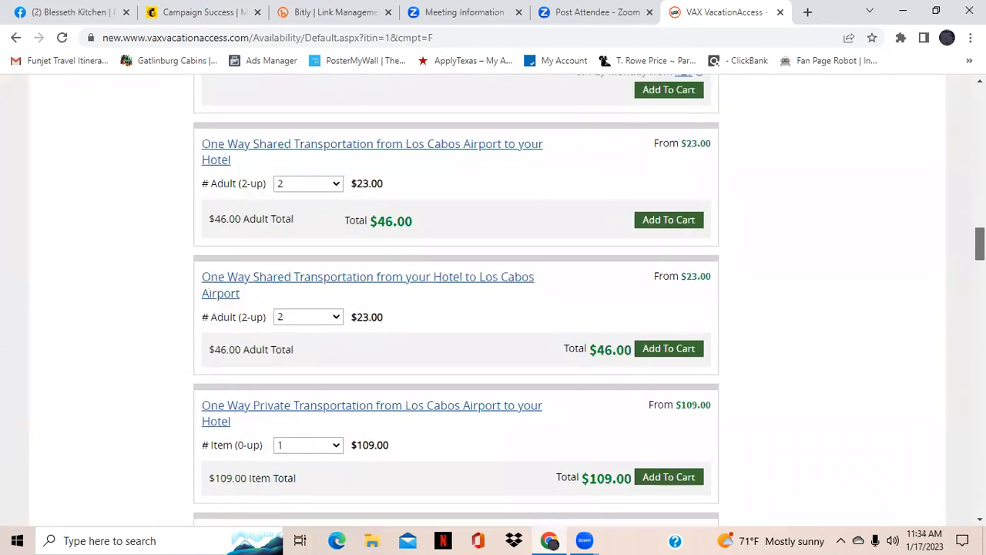
pyautogui.scroll(-2, 456, 300)
pyautogui.scroll(-7, 456, 301)
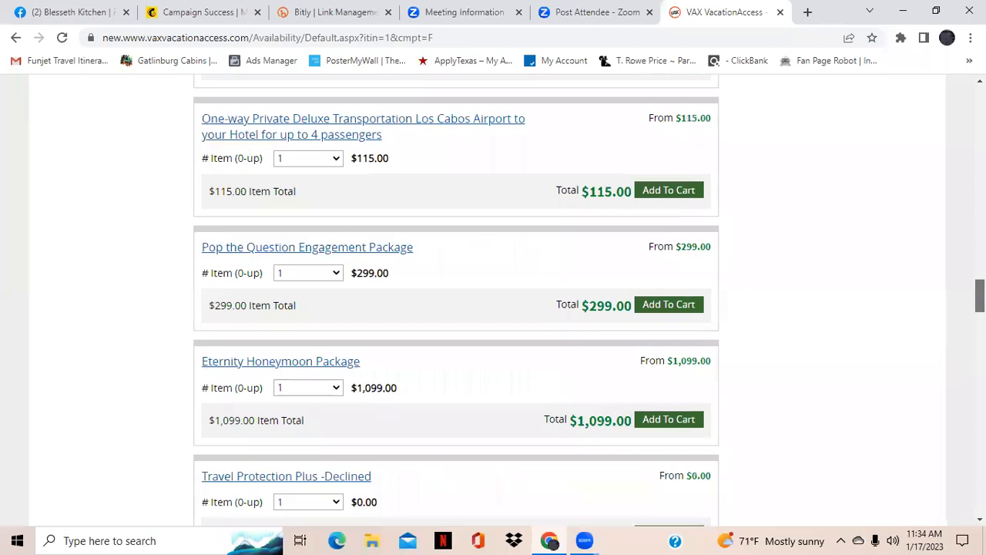
pyautogui.scroll(-2, 456, 301)
pyautogui.scroll(-4, 456, 301)
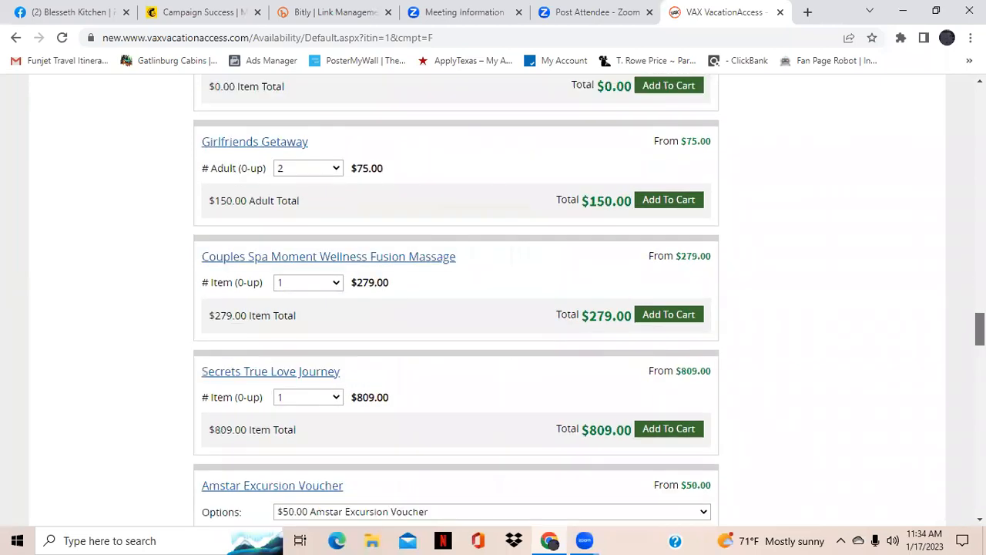
pyautogui.scroll(-1, 456, 301)
pyautogui.scroll(2, 456, 301)
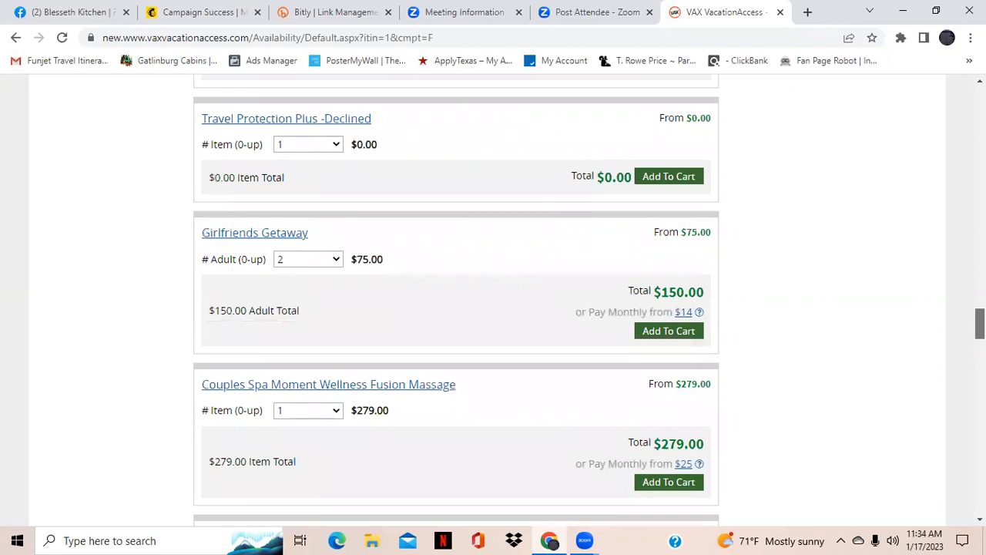
pyautogui.scroll(-1, 456, 301)
pyautogui.scroll(-1, 456, 301)
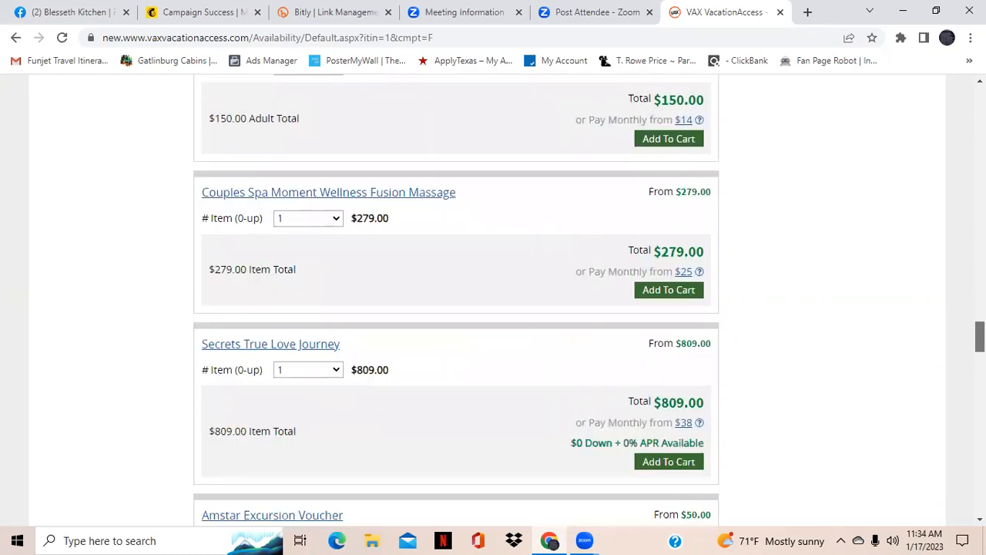
pyautogui.scroll(-1, 494, 301)
pyautogui.scroll(-1, 494, 301)
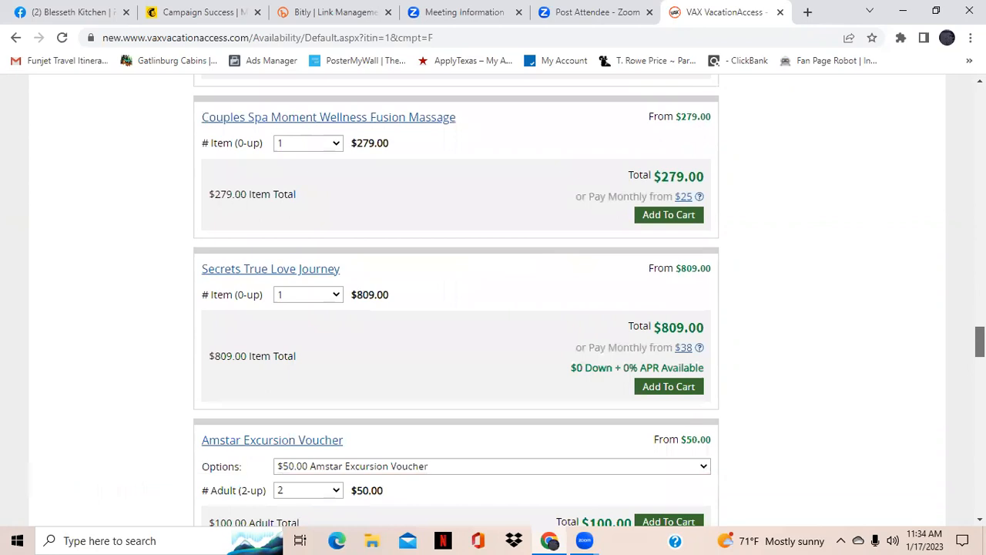
pyautogui.scroll(-1, 493, 300)
pyautogui.scroll(-1, 493, 301)
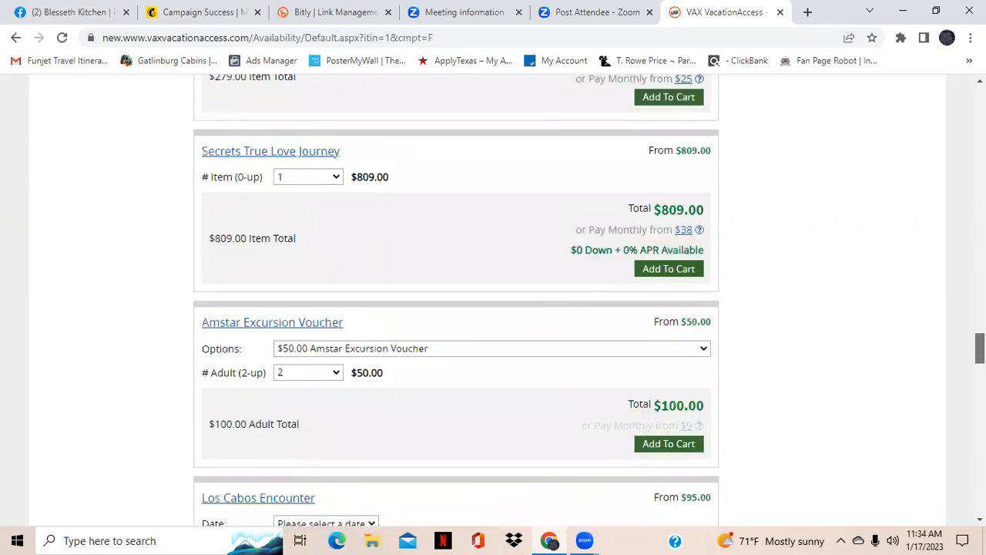
pyautogui.scroll(-2, 431, 254)
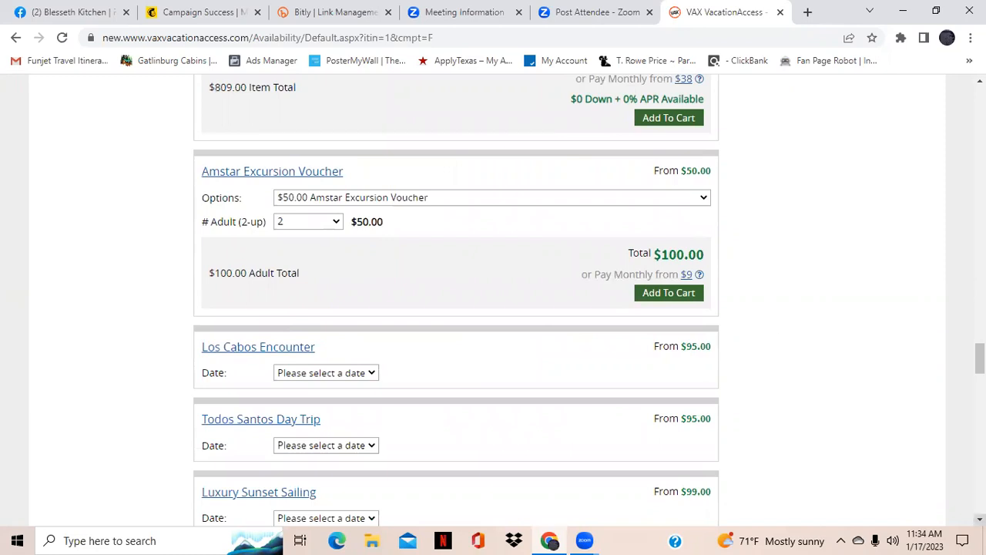
pyautogui.scroll(-2, 493, 301)
pyautogui.scroll(-1, 494, 301)
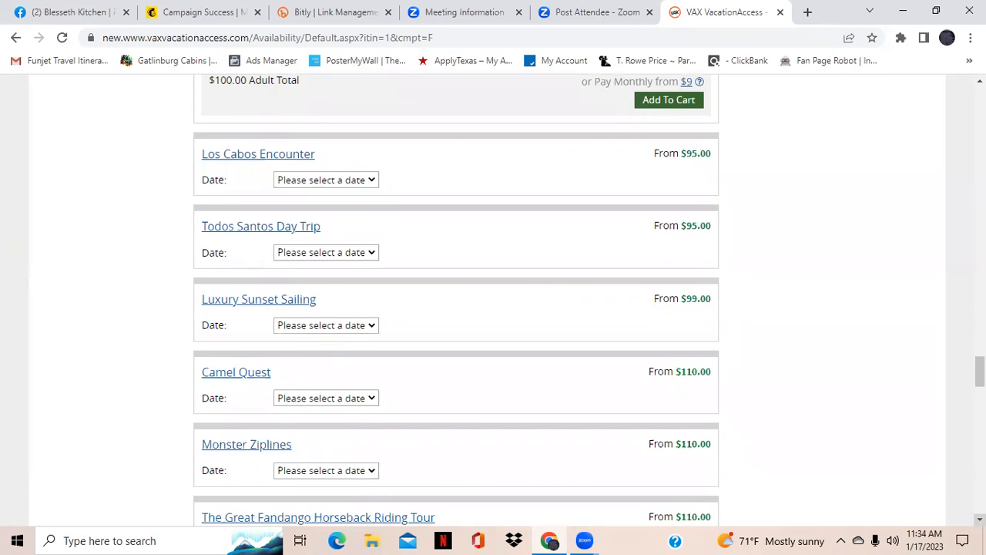
pyautogui.scroll(-1, 494, 300)
pyautogui.scroll(-1, 446, 309)
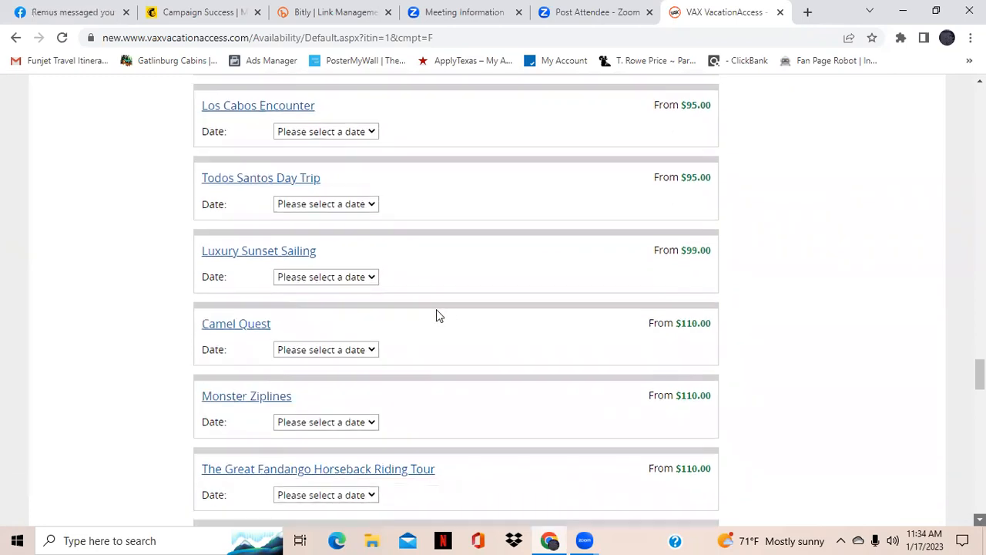
# Open the Camel Quest excursion details, read its general information, and close the details window
pyautogui.scroll(-1, 436, 309)
pyautogui.click(243, 258)
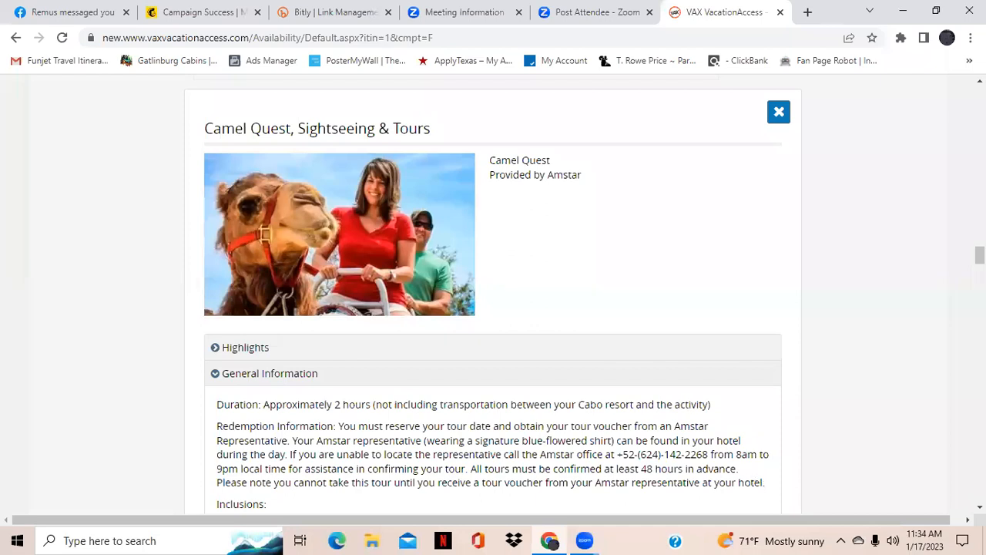
pyautogui.scroll(-2, 559, 401)
pyautogui.scroll(-2, 738, 369)
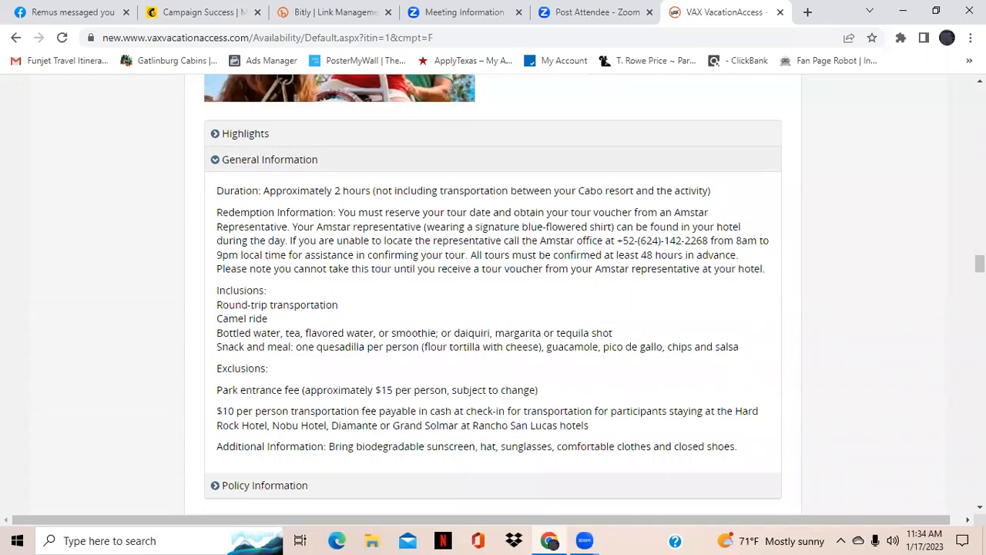
pyautogui.scroll(5, 806, 276)
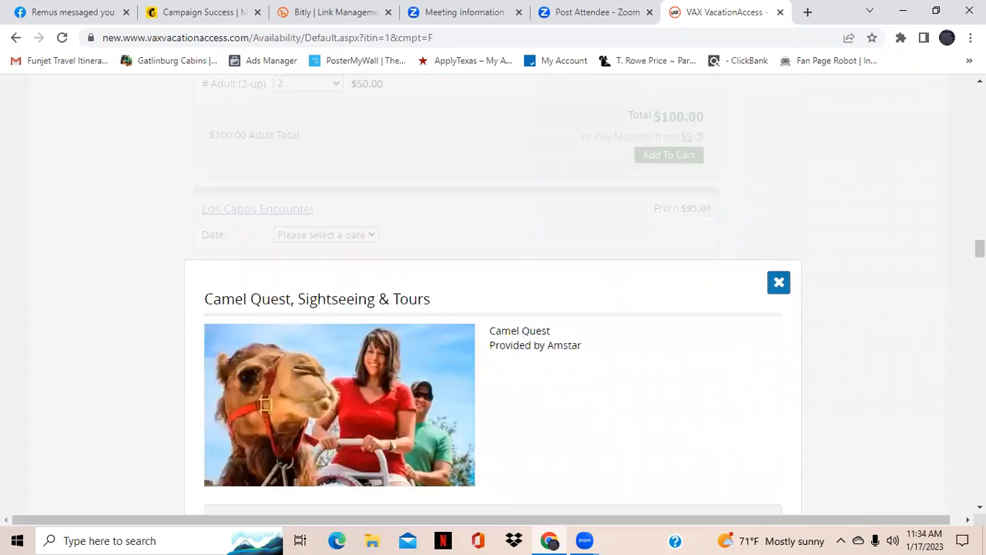
pyautogui.click(778, 282)
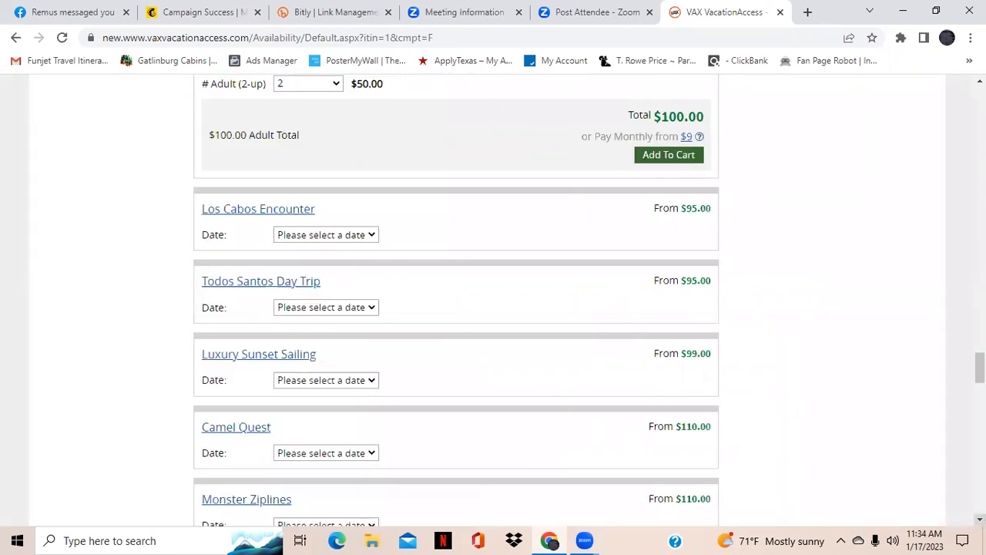
# Browse further excursions such as Monster Ziplines, horseback riding tours and sunset cruises
pyautogui.scroll(-3, 493, 300)
pyautogui.scroll(-1, 408, 226)
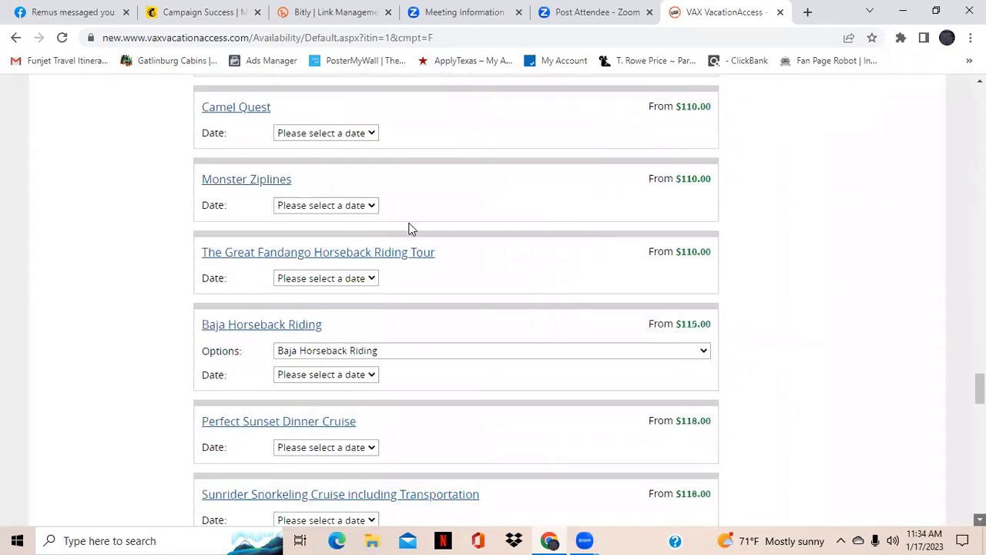
pyautogui.scroll(-1, 236, 398)
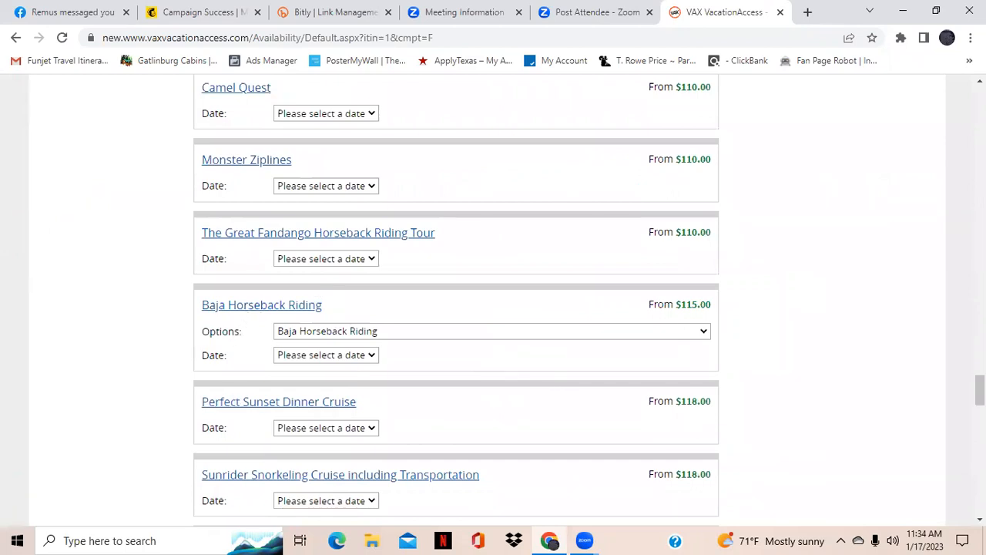
pyautogui.scroll(-8, 456, 296)
# Open the Email Your Itinerary dialog and fill in the client's e-mail address as recipient
pyautogui.moveTo(980, 426); pyautogui.dragTo(936, 144)
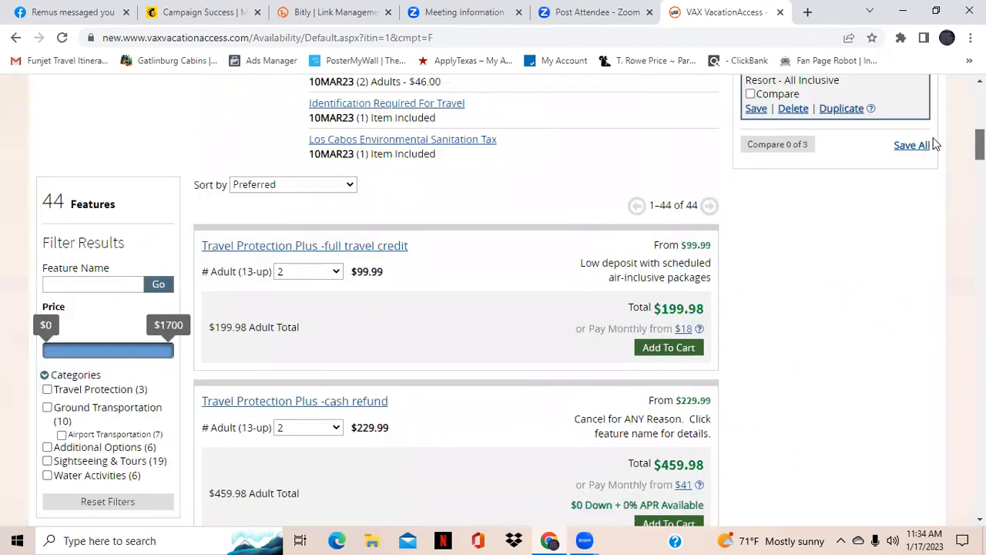
pyautogui.scroll(1, 935, 144)
pyautogui.scroll(4, 932, 124)
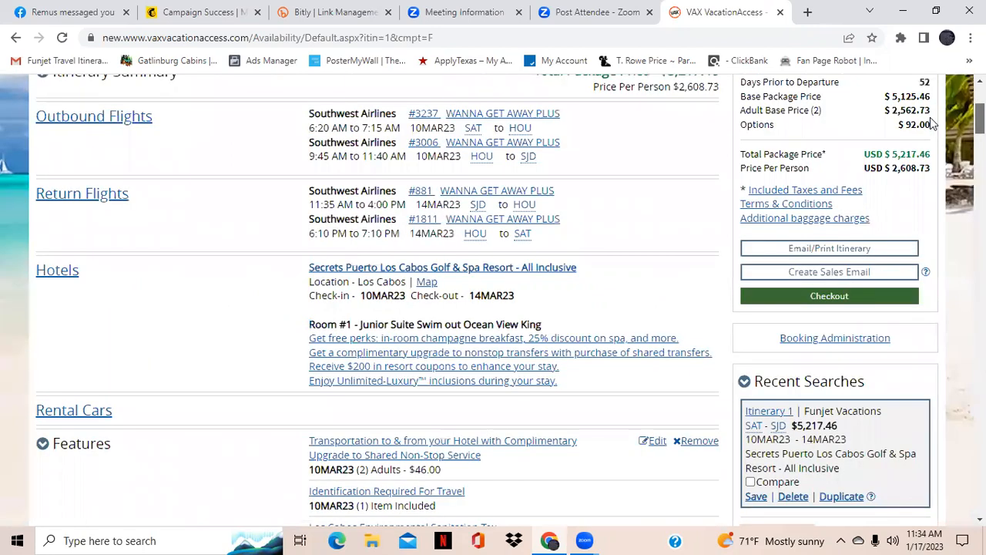
pyautogui.scroll(1, 937, 134)
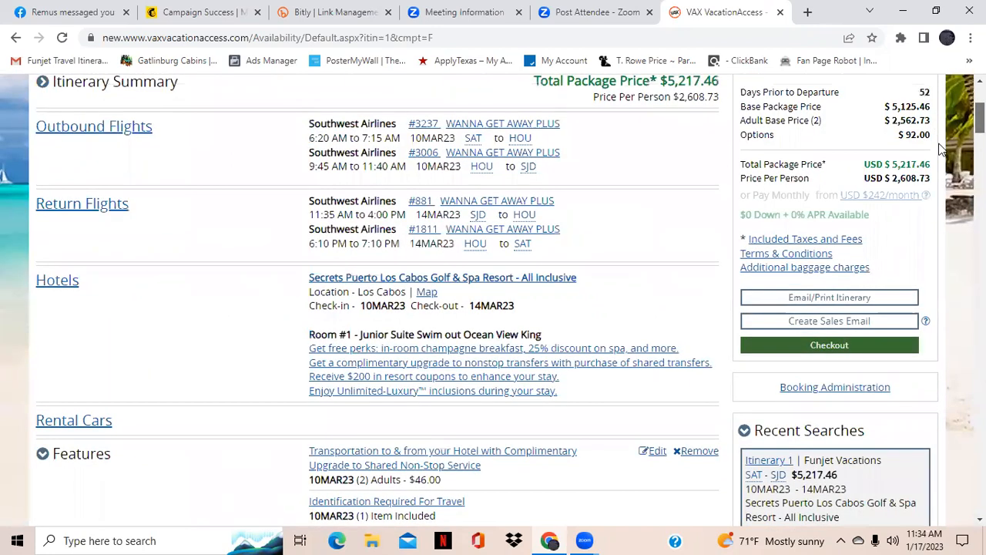
pyautogui.scroll(-5, 940, 143)
pyautogui.scroll(2, 547, 324)
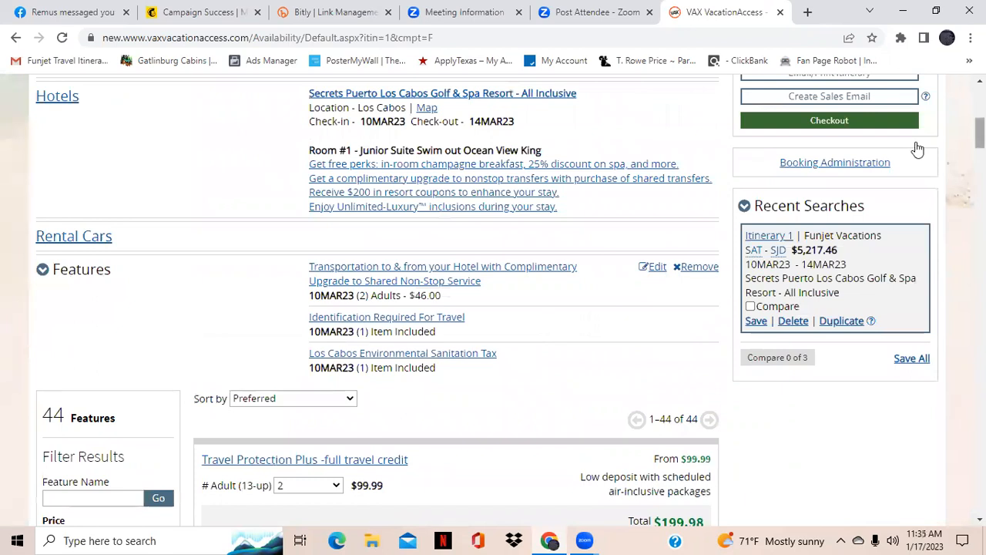
pyautogui.scroll(1, 917, 149)
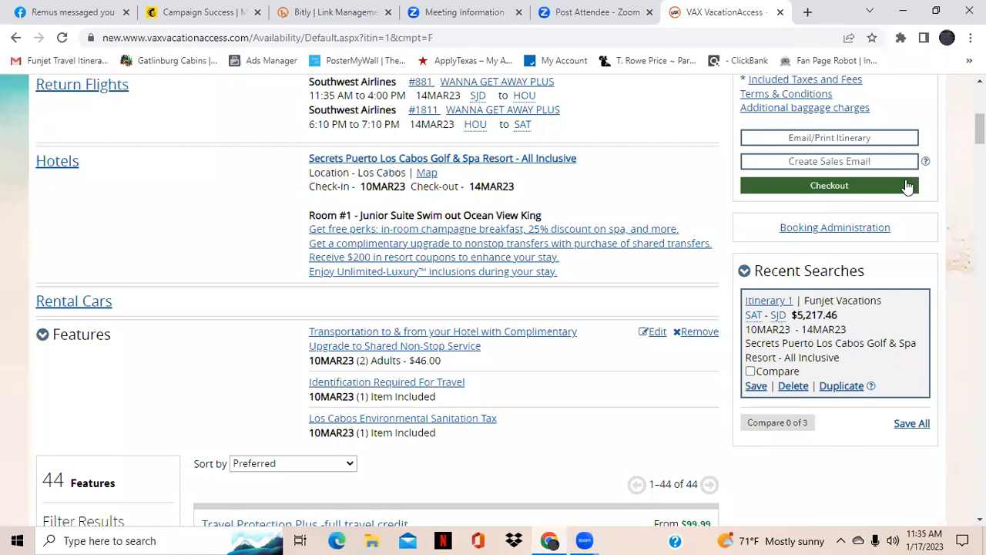
pyautogui.click(892, 143)
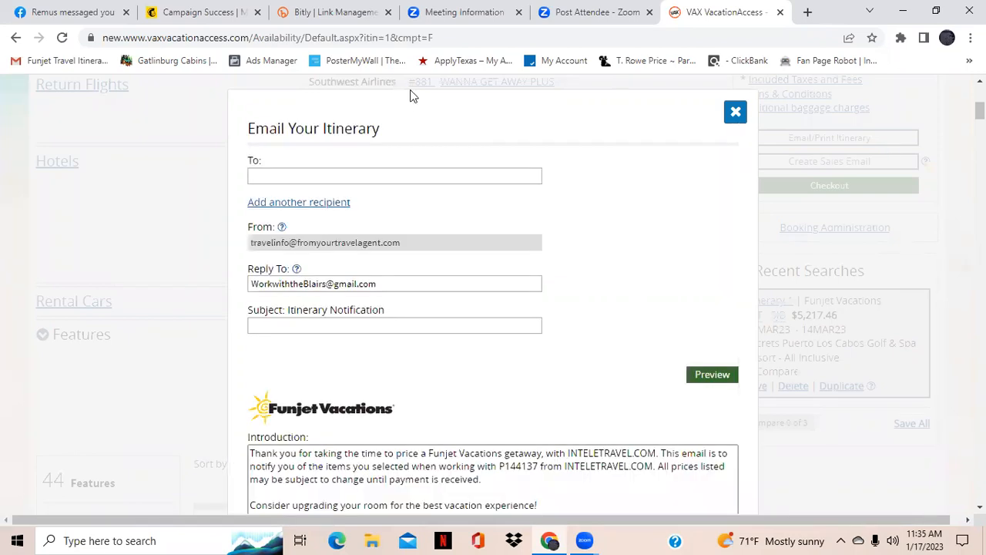
pyautogui.click(424, 176)
pyautogui.click(420, 216)
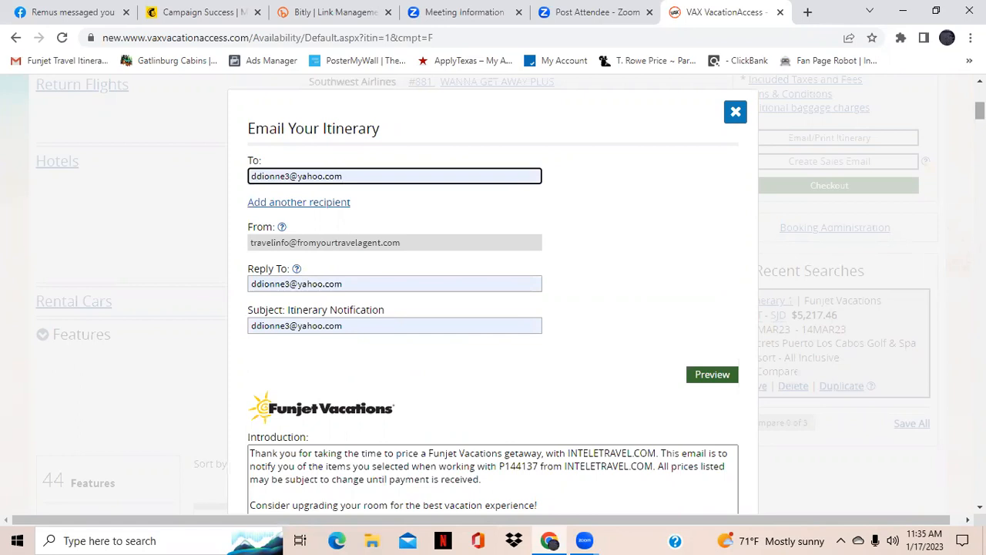
# In the introduction text, replace the agent code in the second sentence with Blair Travel Group
pyautogui.scroll(-2, 504, 165)
pyautogui.scroll(-1, 531, 288)
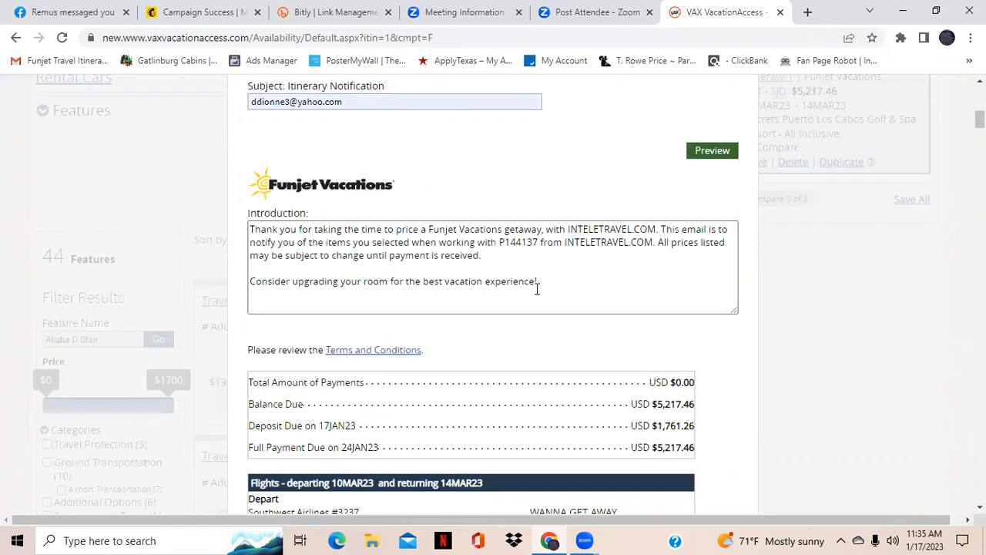
pyautogui.click(656, 229)
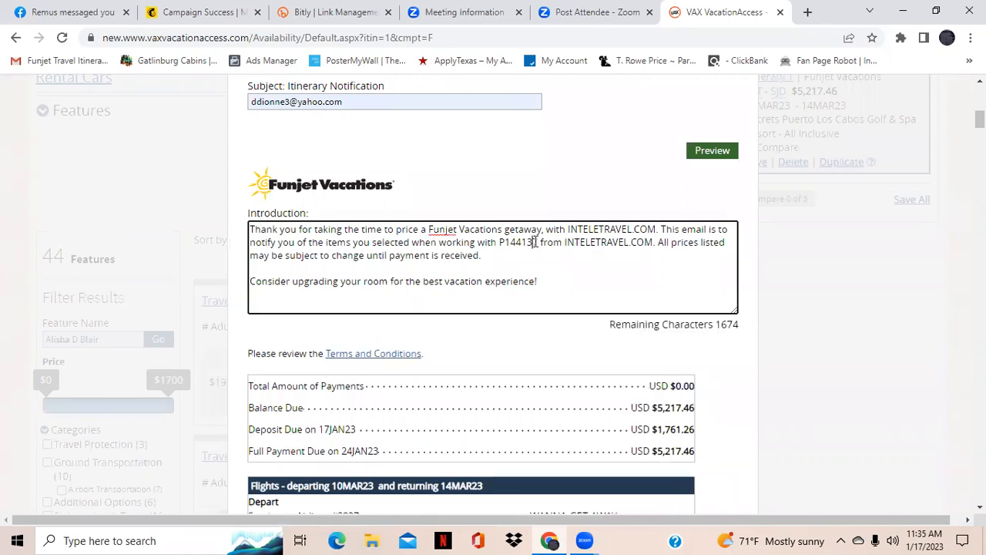
pyautogui.click(535, 241)
pyautogui.press('BackSpace')
pyautogui.press('BackSpace')
pyautogui.press('BackSpace')
pyautogui.press('BackSpace')
pyautogui.press('BackSpace')
pyautogui.press('BackSpace')
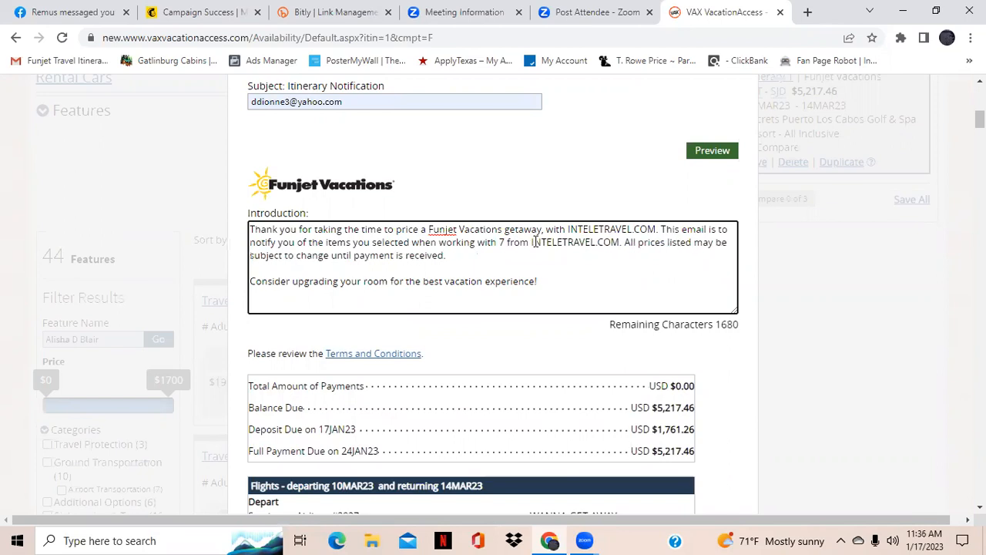
pyautogui.write('aL')
pyautogui.press('BackSpace')
pyautogui.write('LA')
pyautogui.press('BackSpace')
pyautogui.press('BackSpace')
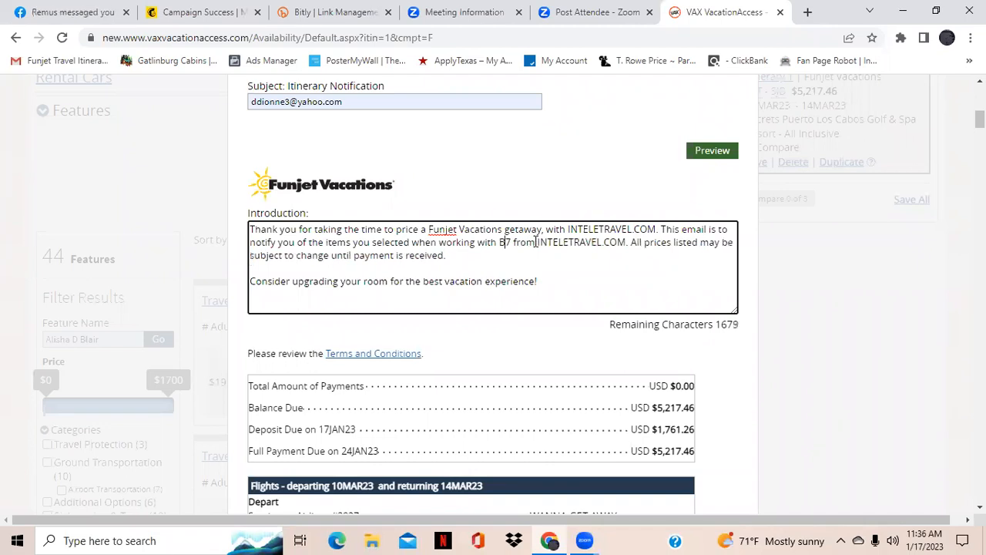
pyautogui.write('lair Travel ')
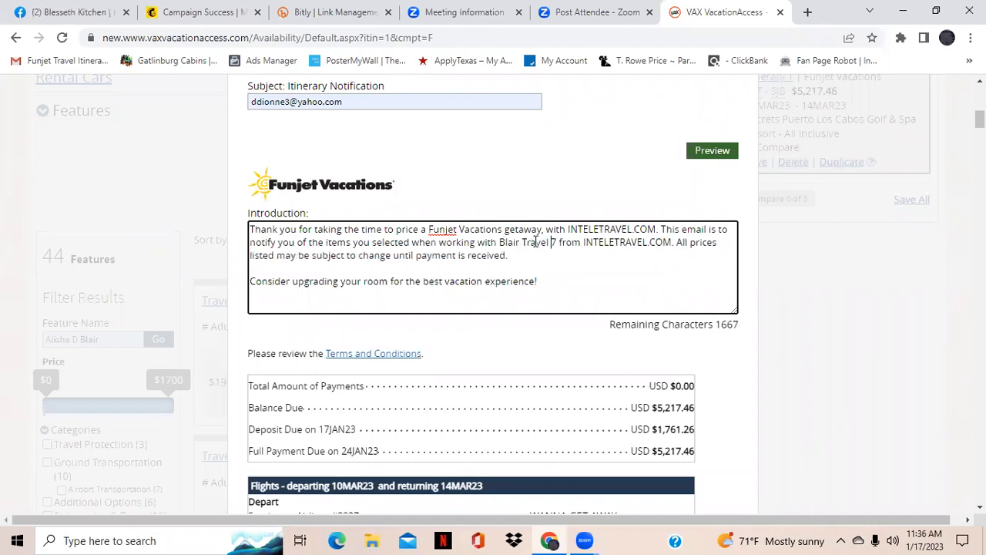
pyautogui.write('Group')
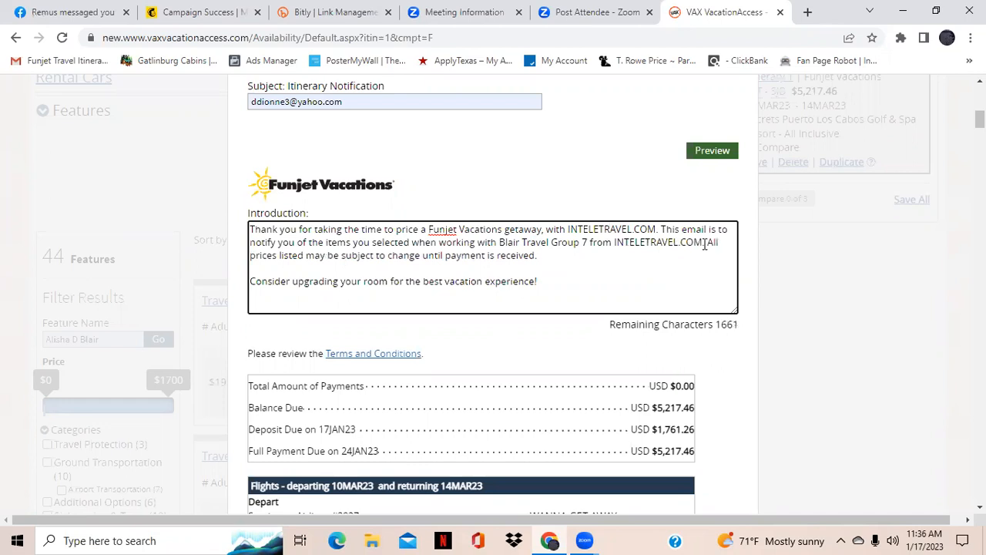
# Delete the trailing "from INTELETRAVEL.COM" after Blair Travel Group and end that sentence with a period
pyautogui.click(702, 242)
pyautogui.press('BackSpace')
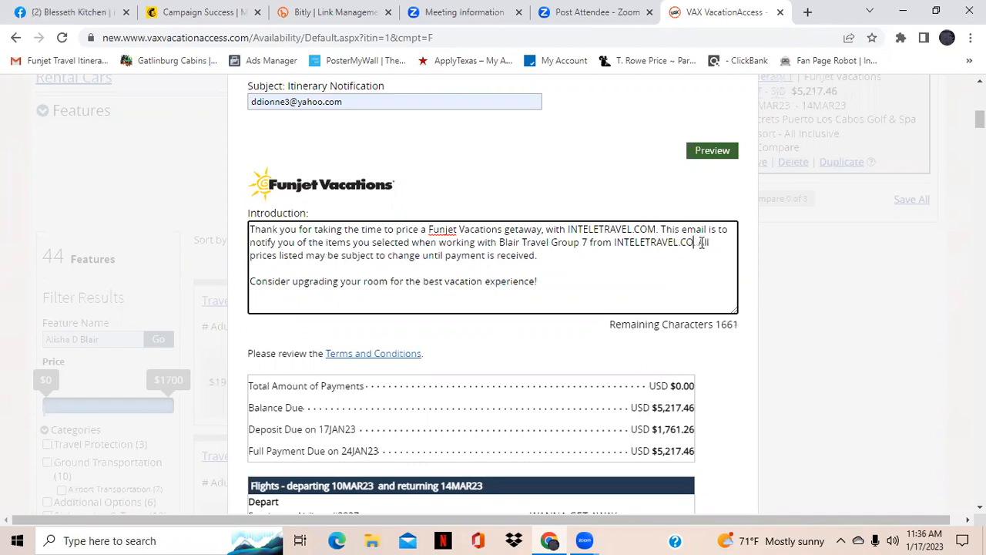
pyautogui.press('BackSpace')
pyautogui.press('BackSpace')
pyautogui.press('BackSpace')
pyautogui.press('BackSpace')
pyautogui.press('BackSpace')
pyautogui.press('BackSpace')
pyautogui.press('BackSpace')
pyautogui.press('BackSpace')
pyautogui.press('BackSpace')
pyautogui.press('BackSpace')
pyautogui.press('BackSpace')
pyautogui.press('BackSpace')
pyautogui.press('BackSpace')
pyautogui.press('BackSpace')
pyautogui.press('BackSpace')
pyautogui.press('BackSpace')
pyautogui.press('BackSpace')
pyautogui.press('BackSpace')
pyautogui.press('BackSpace')
pyautogui.press('BackSpace')
pyautogui.press('BackSpace')
pyautogui.press('BackSpace')
pyautogui.write('.')
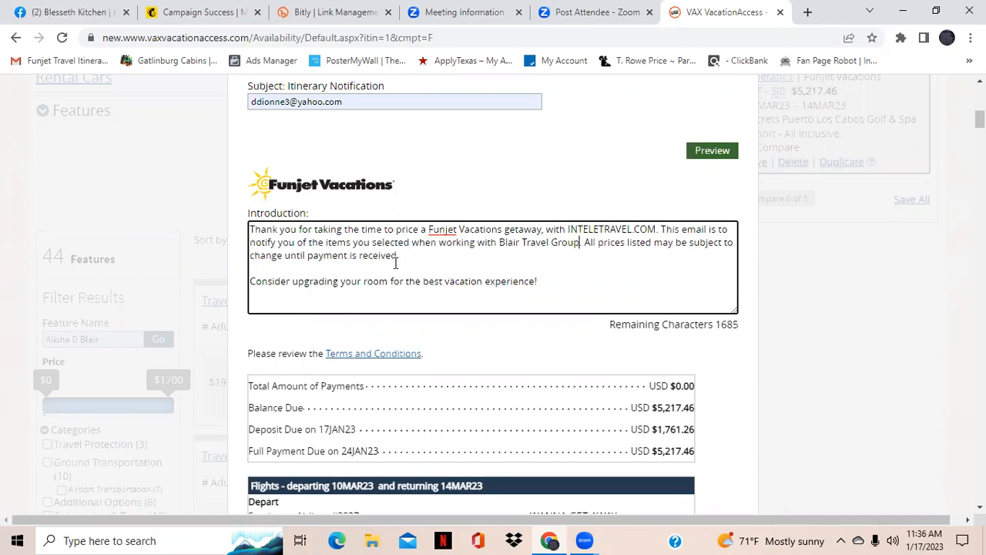
# Replace INTELETRAVEL.COM in the introduction's first sentence with Blair Travel Group
pyautogui.click(656, 229)
pyautogui.press('BackSpace')
pyautogui.press('BackSpace')
pyautogui.press('BackSpace')
pyautogui.press('BackSpace')
pyautogui.press('BackSpace')
pyautogui.press('BackSpace')
pyautogui.press('BackSpace')
pyautogui.press('BackSpace')
pyautogui.press('BackSpace')
pyautogui.press('BackSpace')
pyautogui.press('BackSpace')
pyautogui.press('BackSpace')
pyautogui.press('BackSpace')
pyautogui.press('BackSpace')
pyautogui.press('BackSpace')
pyautogui.press('BackSpace')
pyautogui.write('BlIR')
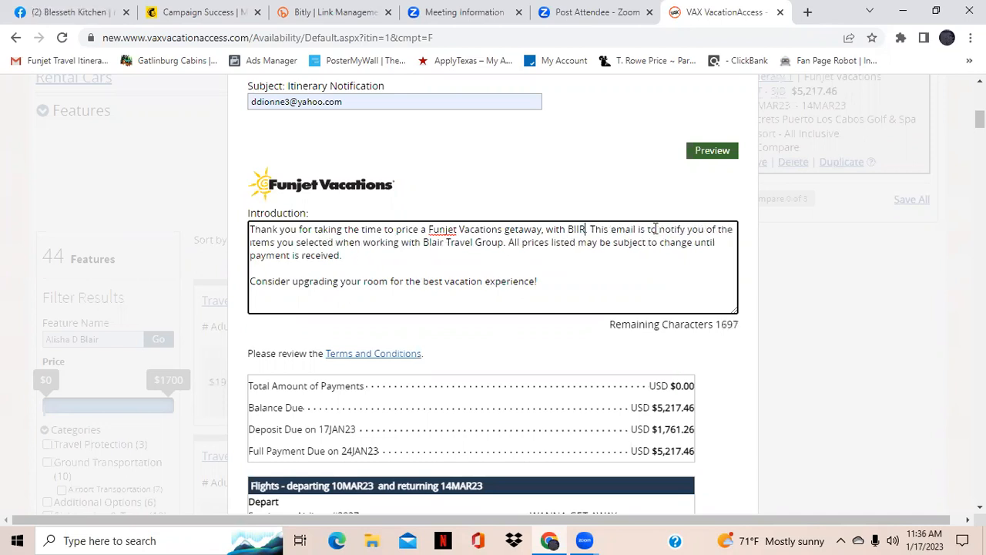
pyautogui.press('BackSpace')
pyautogui.press('BackSpace')
pyautogui.write('air Trav')
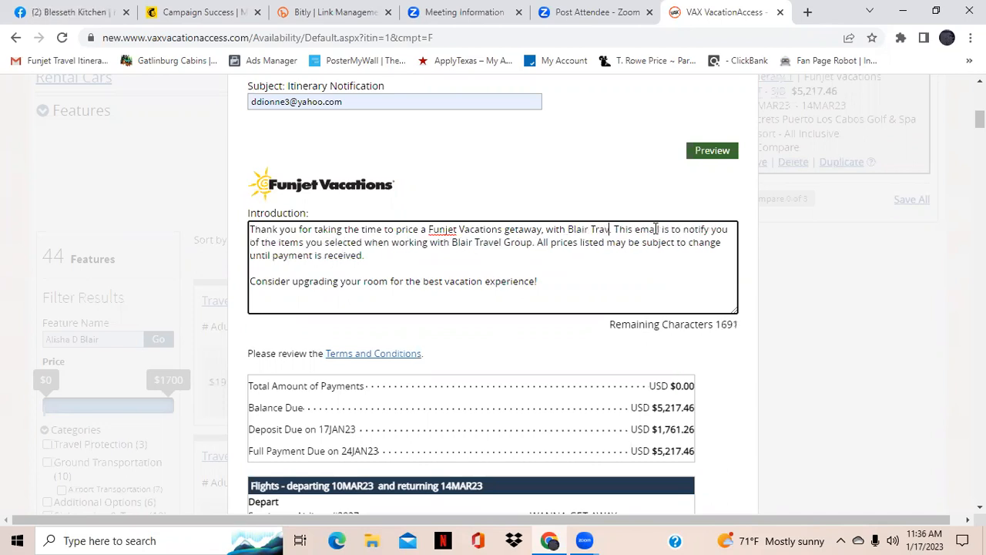
pyautogui.write('el Gro')
pyautogui.write('up')
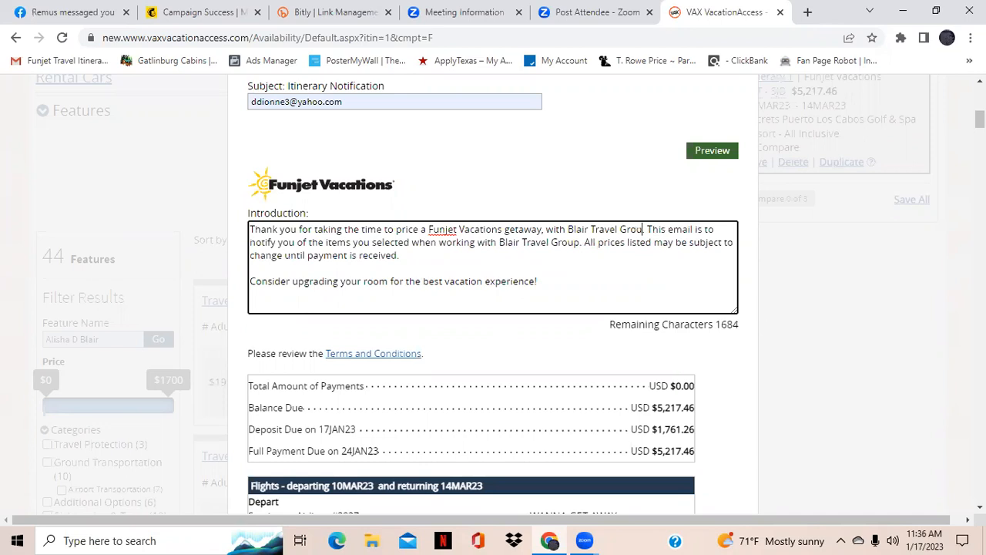
# Review the payment schedule, flight and hotel details included in the itinerary e-mail
pyautogui.scroll(-2, 493, 293)
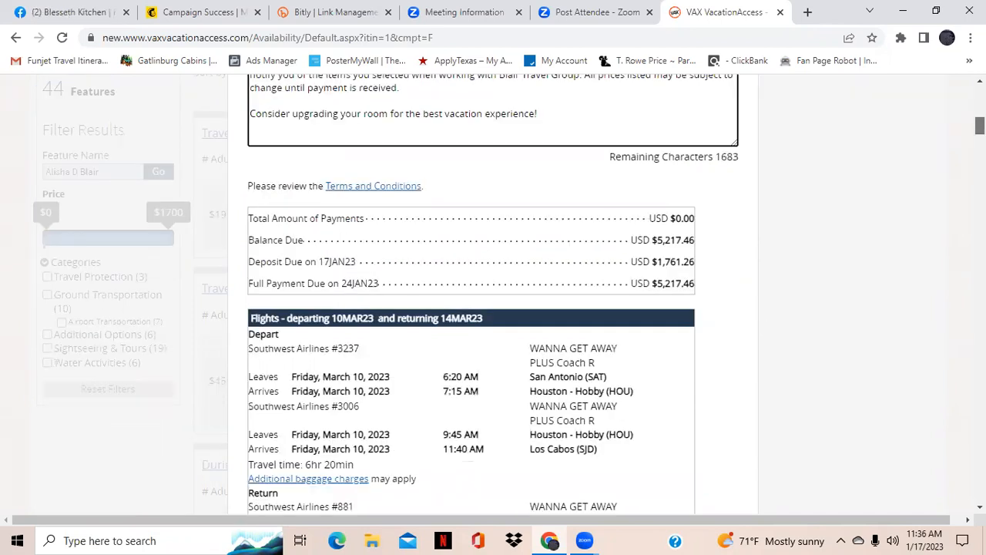
pyautogui.scroll(-1, 493, 293)
pyautogui.scroll(-1, 494, 293)
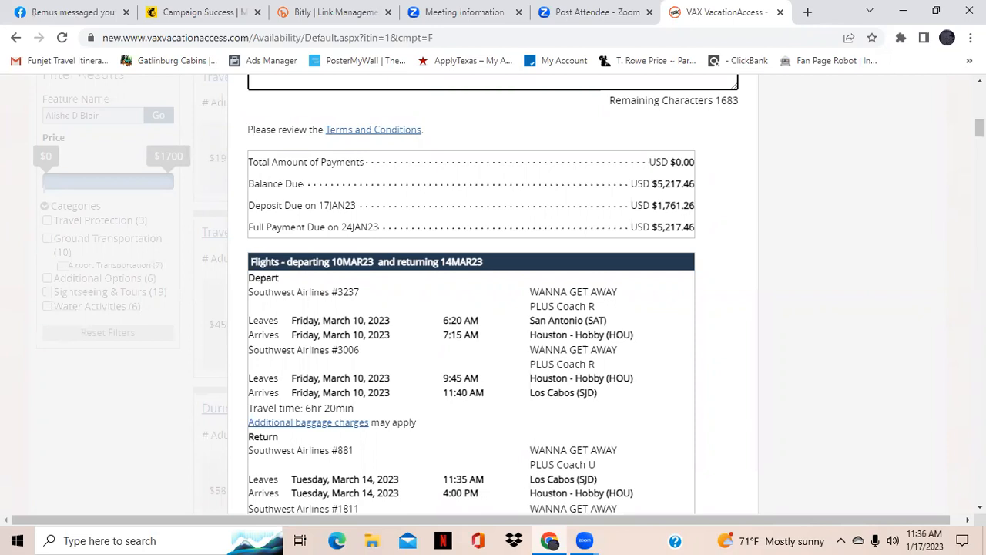
pyautogui.scroll(-2, 493, 293)
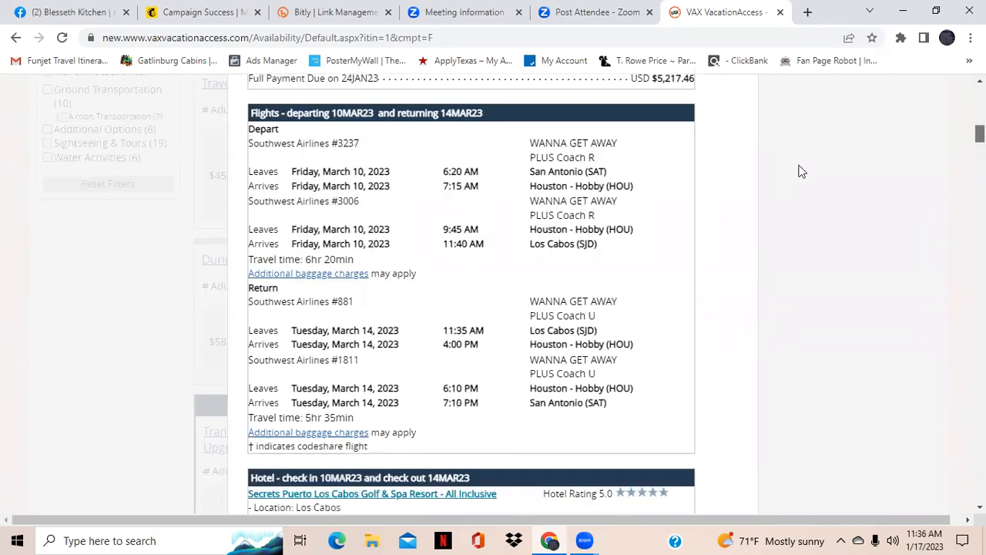
pyautogui.scroll(2, 799, 169)
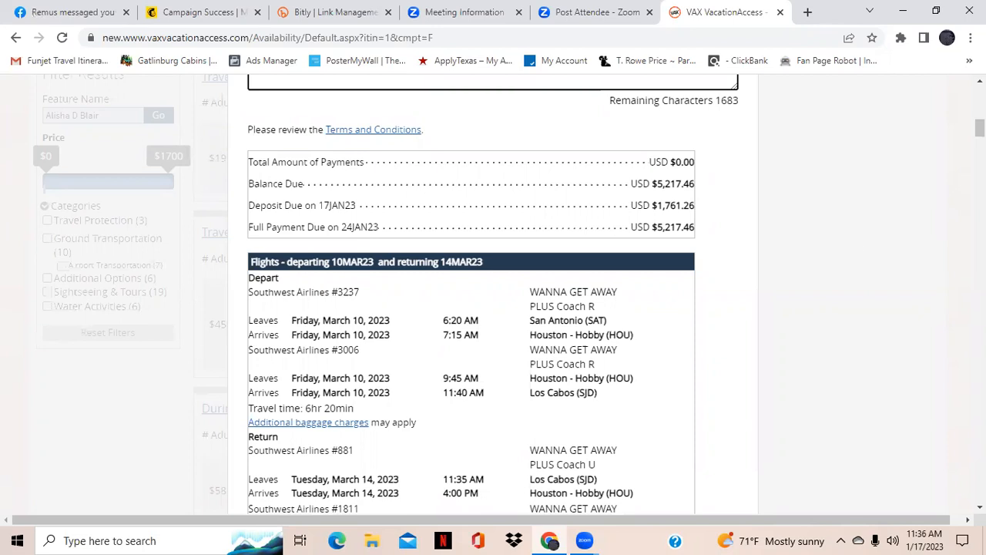
pyautogui.scroll(-1, 493, 293)
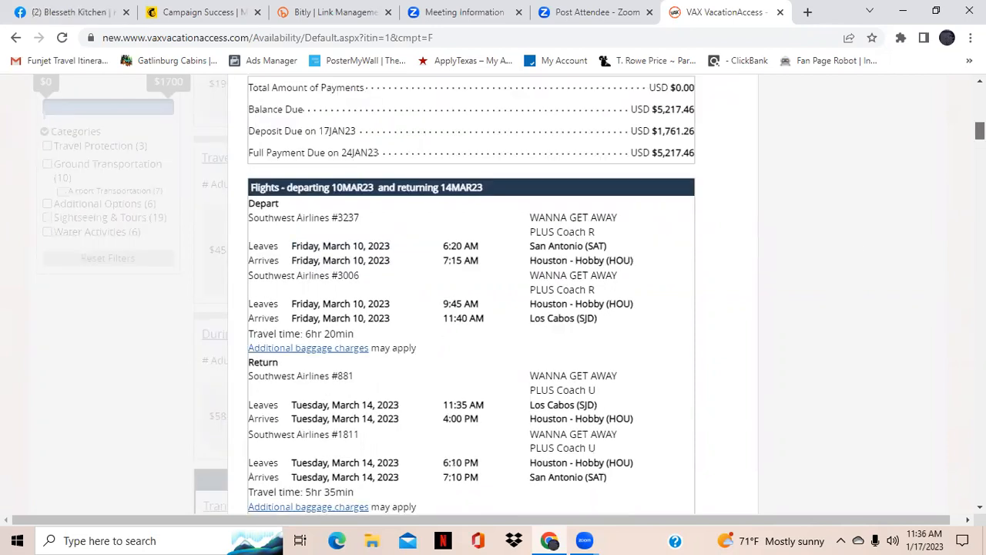
pyautogui.scroll(-1, 494, 293)
pyautogui.scroll(-1, 493, 293)
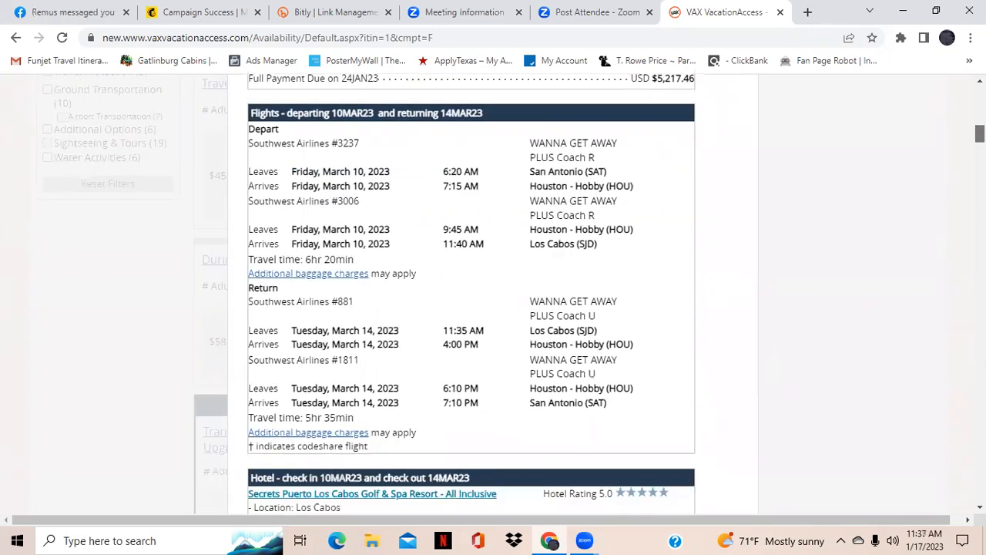
pyautogui.scroll(-1, 493, 293)
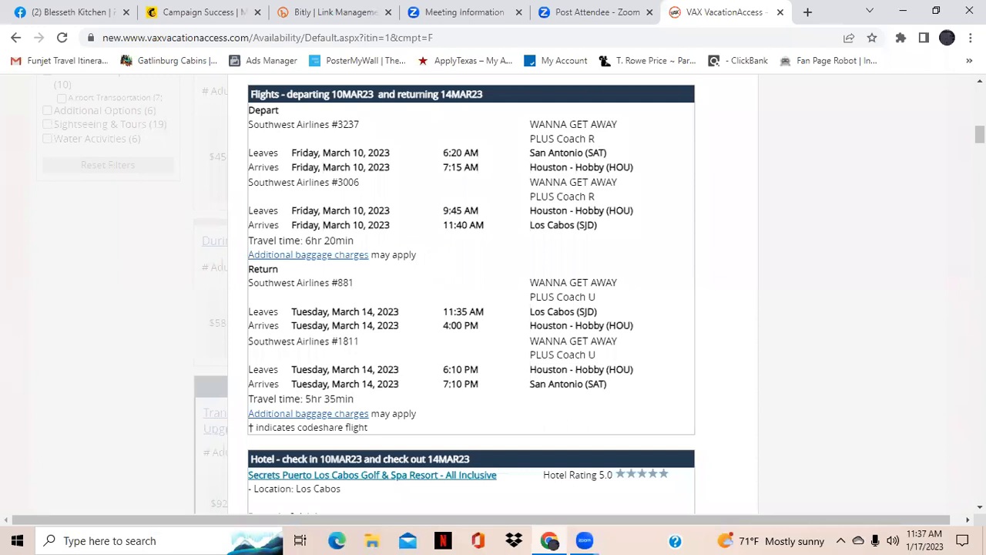
pyautogui.scroll(-2, 493, 293)
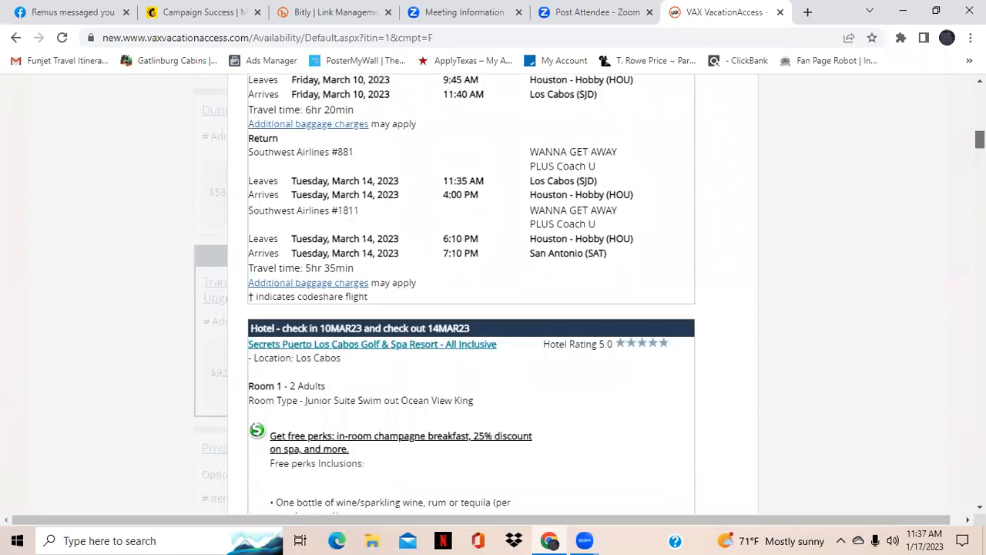
pyautogui.scroll(-2, 655, 218)
pyautogui.scroll(-1, 628, 202)
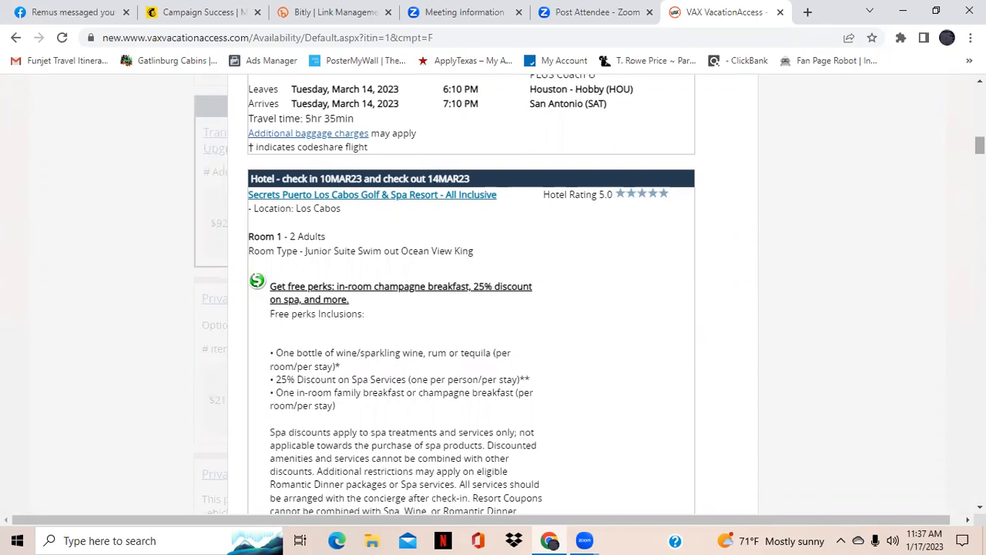
pyautogui.scroll(-1, 471, 293)
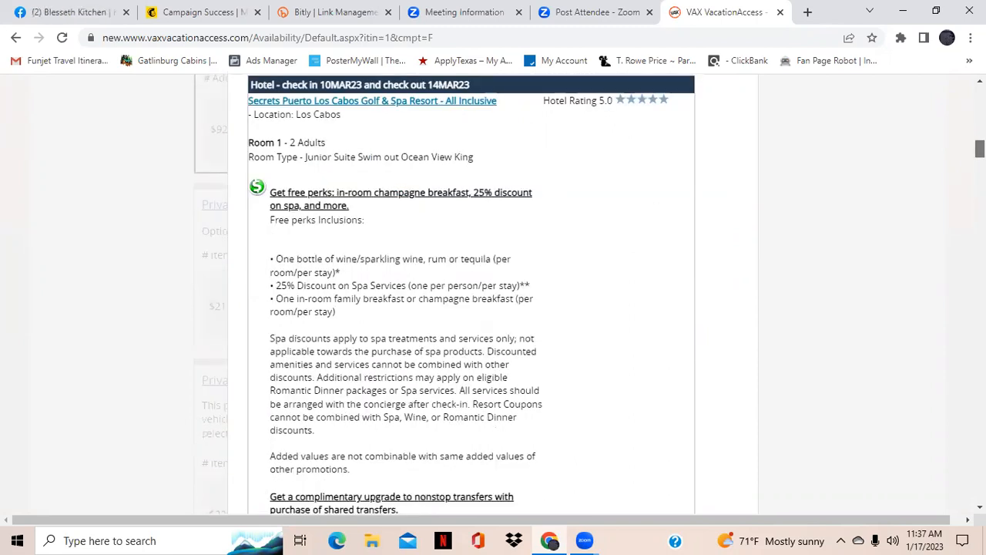
pyautogui.scroll(-2, 471, 293)
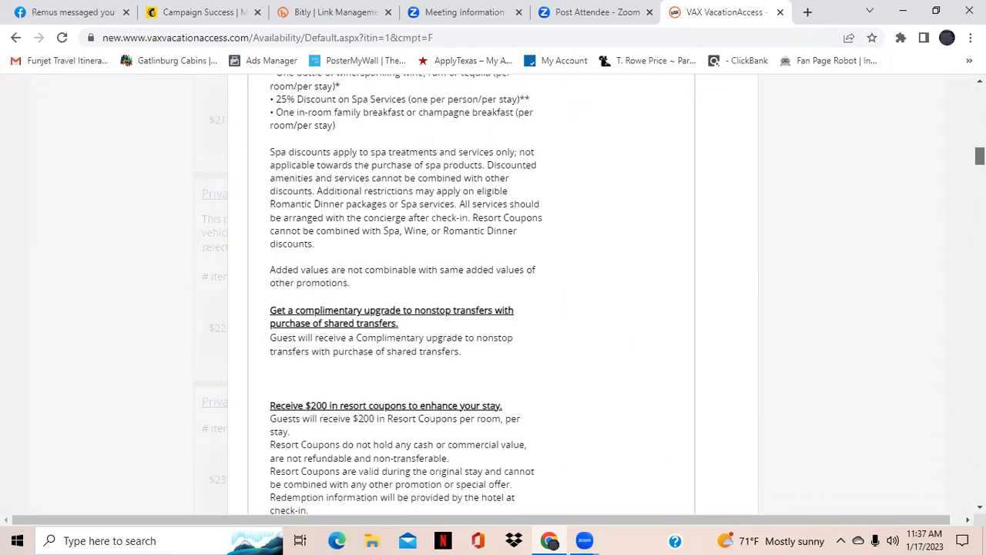
# Review the hotel promotions, add-ons and price summary further down the itinerary e-mail
pyautogui.scroll(-2, 471, 292)
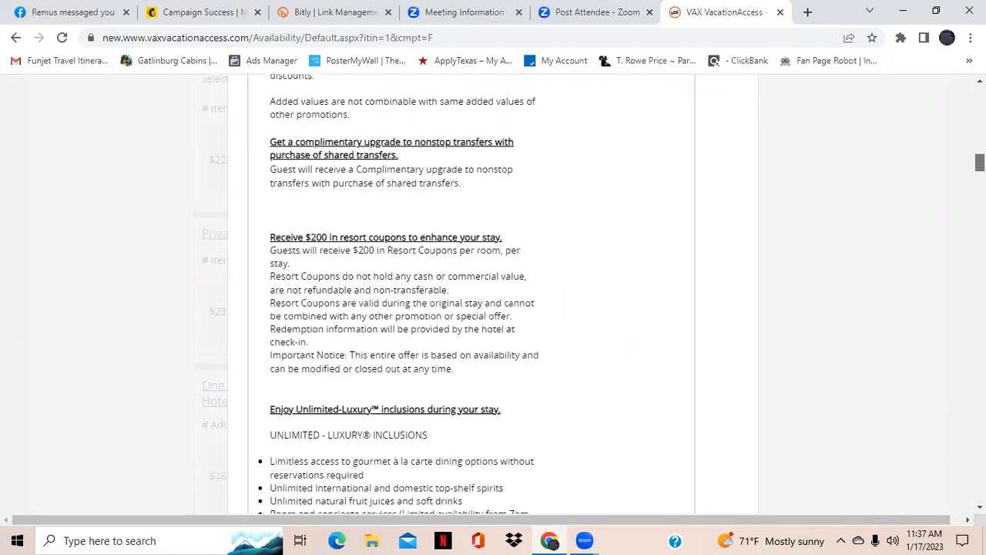
pyautogui.scroll(-1, 471, 293)
pyautogui.scroll(-2, 471, 292)
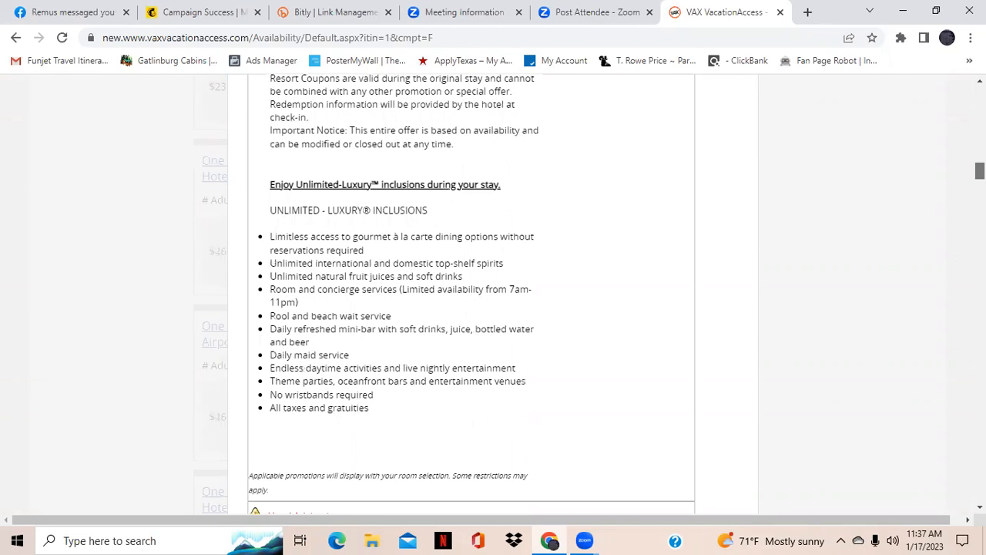
pyautogui.scroll(-1, 470, 293)
pyautogui.scroll(-3, 471, 293)
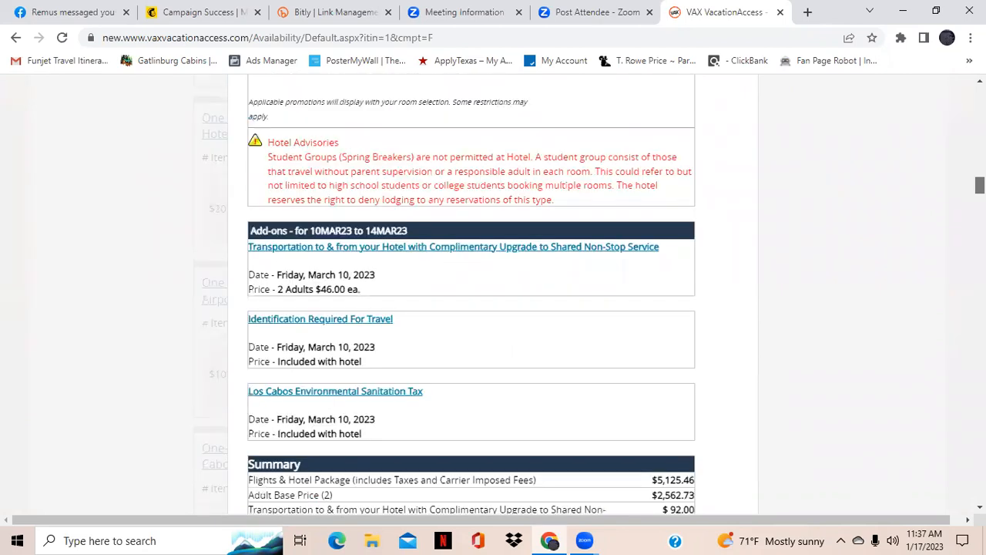
pyautogui.scroll(-1, 471, 292)
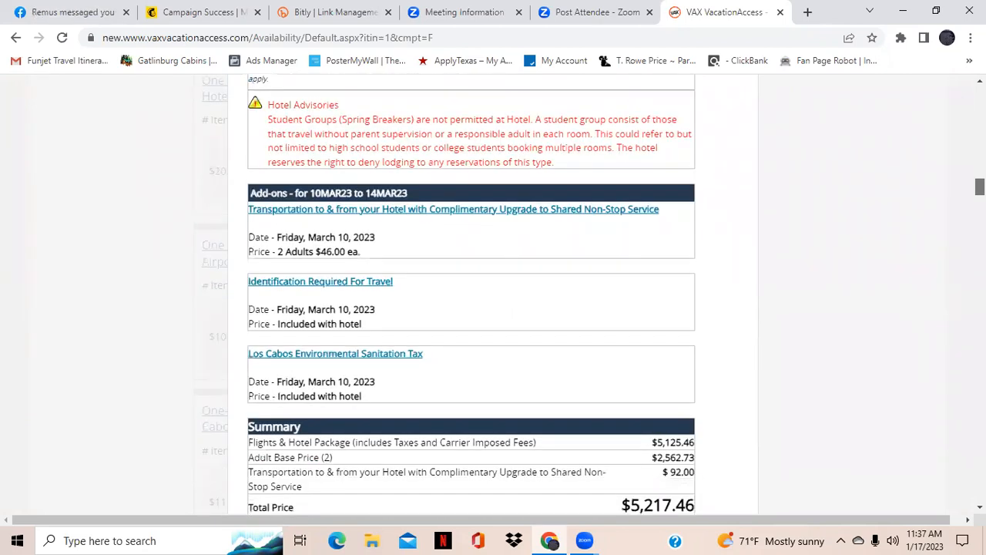
pyautogui.scroll(-1, 471, 293)
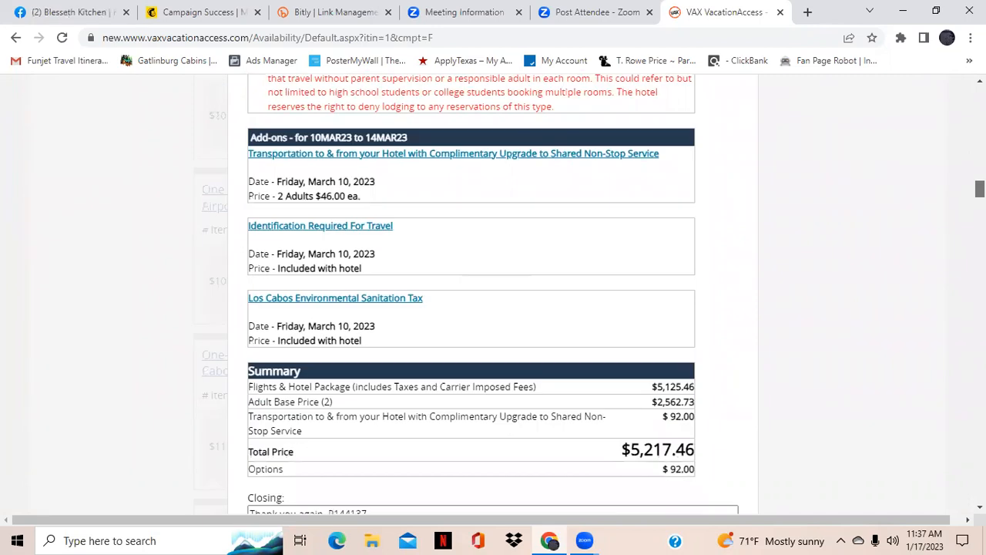
pyautogui.scroll(-1, 470, 293)
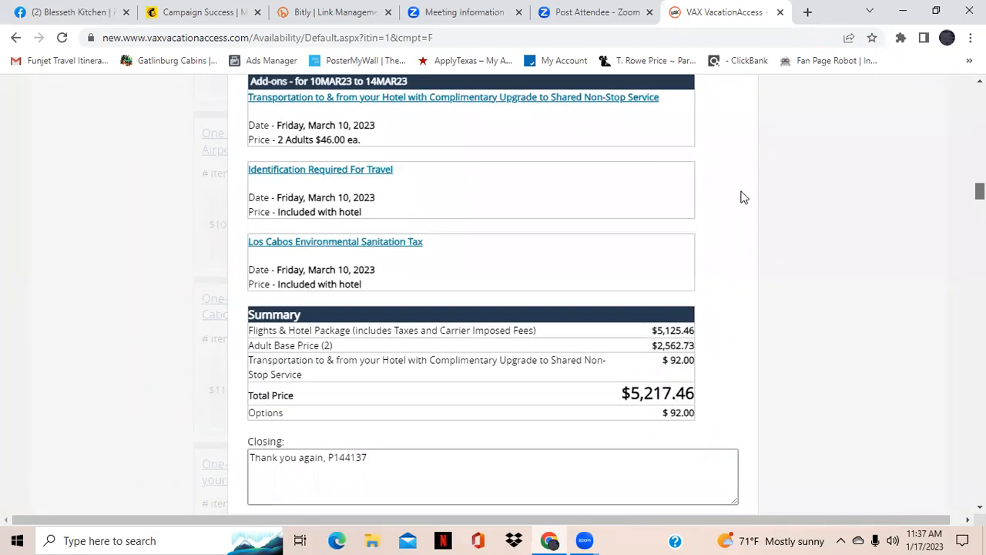
pyautogui.scroll(-1, 468, 356)
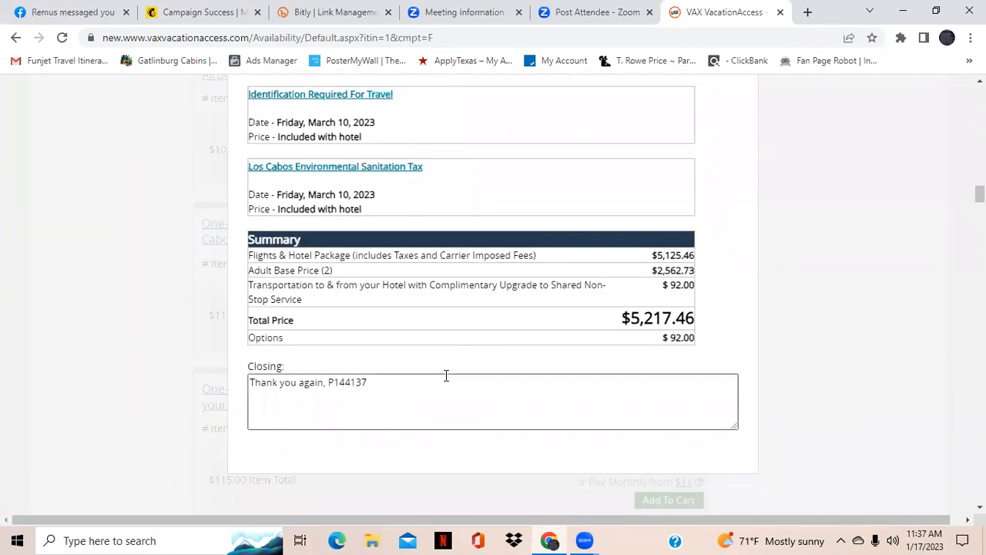
# Replace the agent code in the closing text with Blair Travel Group
pyautogui.click(445, 375)
pyautogui.press('BackSpace')
pyautogui.press('BackSpace')
pyautogui.press('BackSpace')
pyautogui.press('BackSpace')
pyautogui.press('BackSpace')
pyautogui.press('BackSpace')
pyautogui.press('BackSpace')
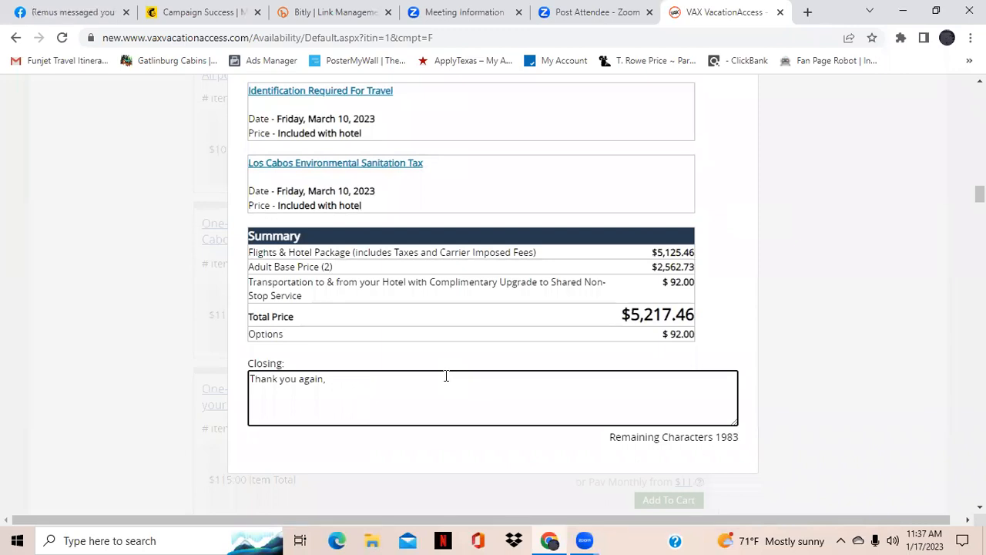
pyautogui.write('Blair Travel Group')
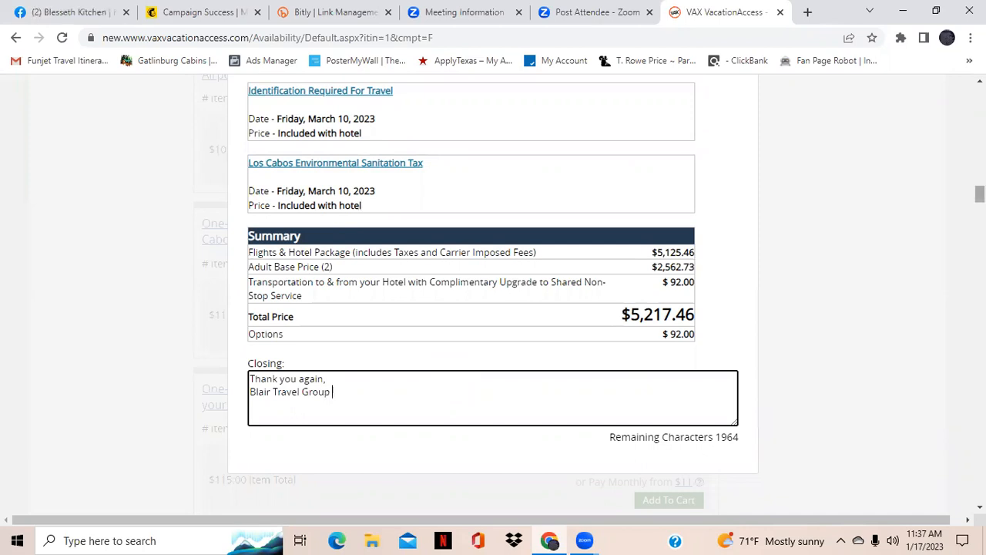
# Preview the customised itinerary and e-mail it to the client, then dismiss the confirmation
pyautogui.scroll(10, 493, 308)
pyautogui.scroll(5, 709, 326)
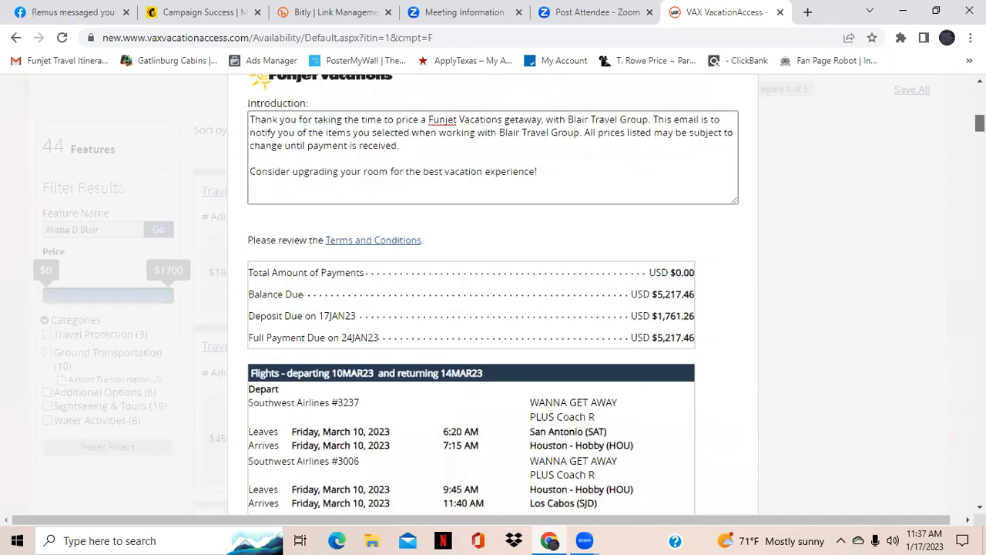
pyautogui.scroll(3, 709, 326)
pyautogui.click(714, 324)
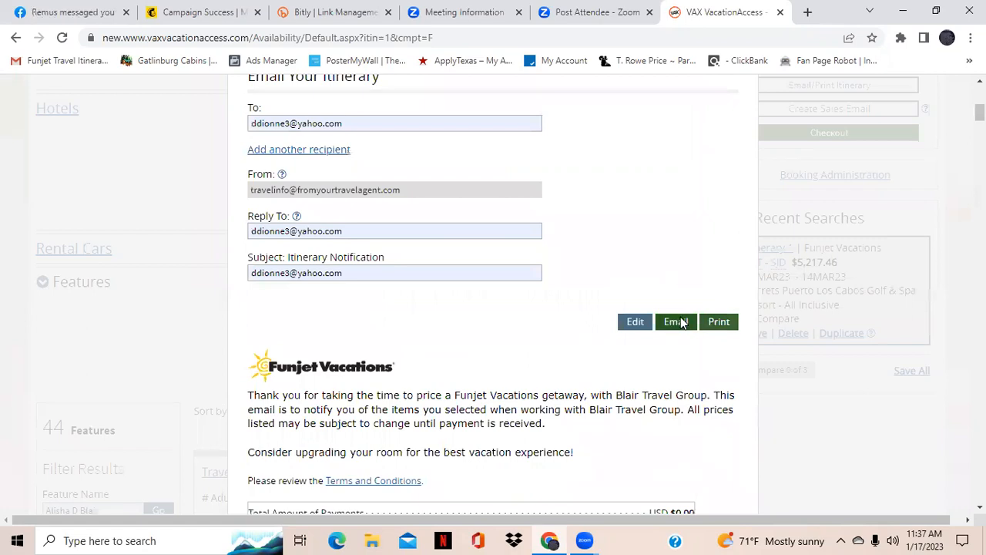
pyautogui.click(675, 322)
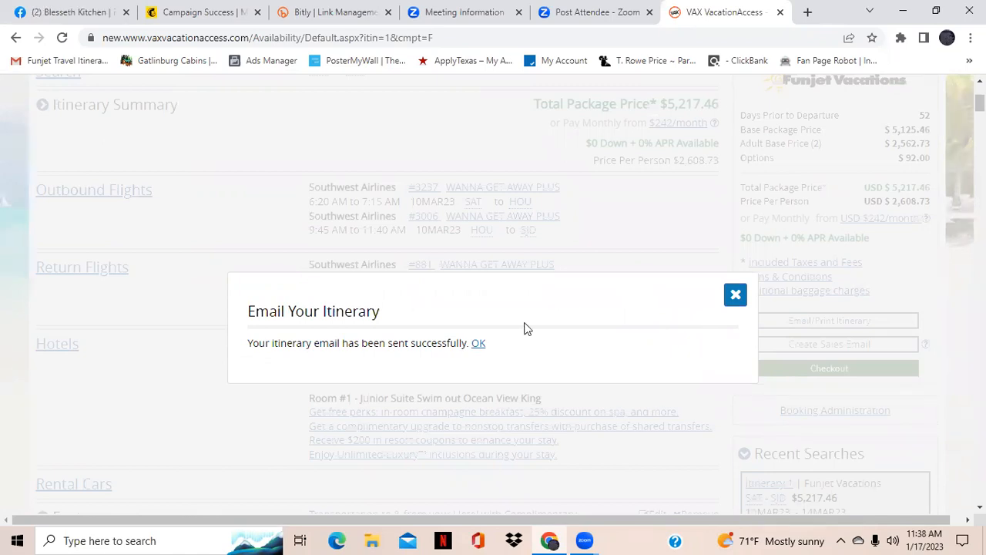
pyautogui.click(478, 345)
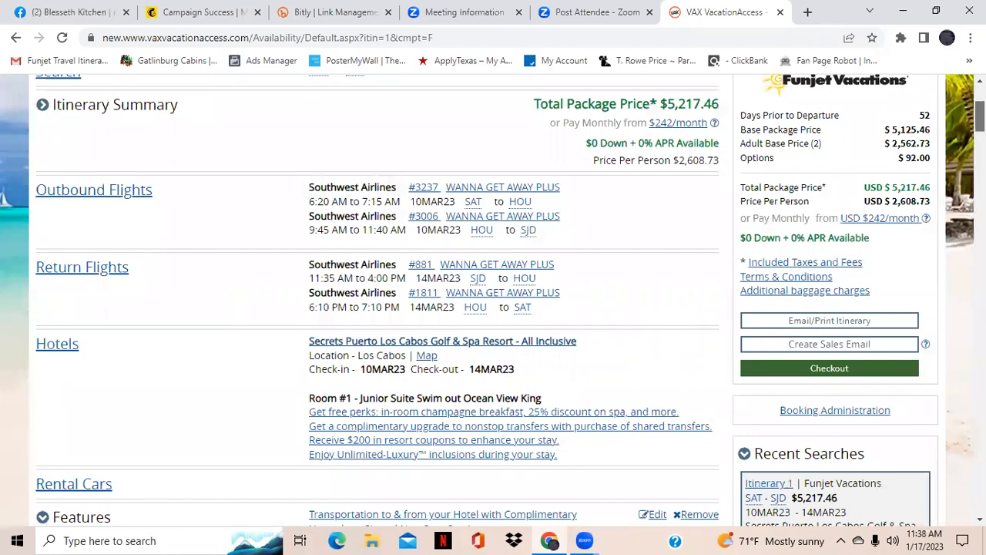
pyautogui.scroll(3, 980, 115)
pyautogui.scroll(-1, 493, 309)
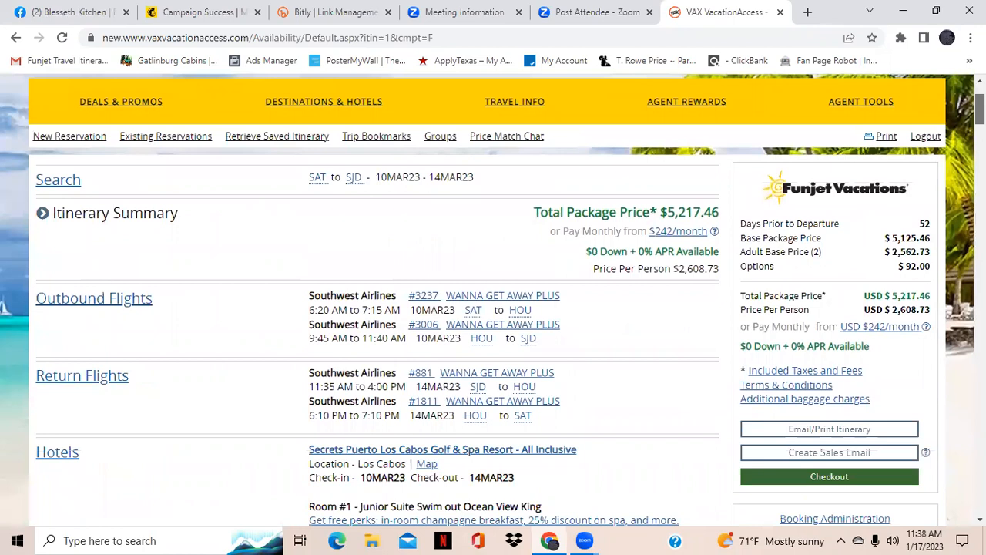
pyautogui.scroll(-1, 493, 308)
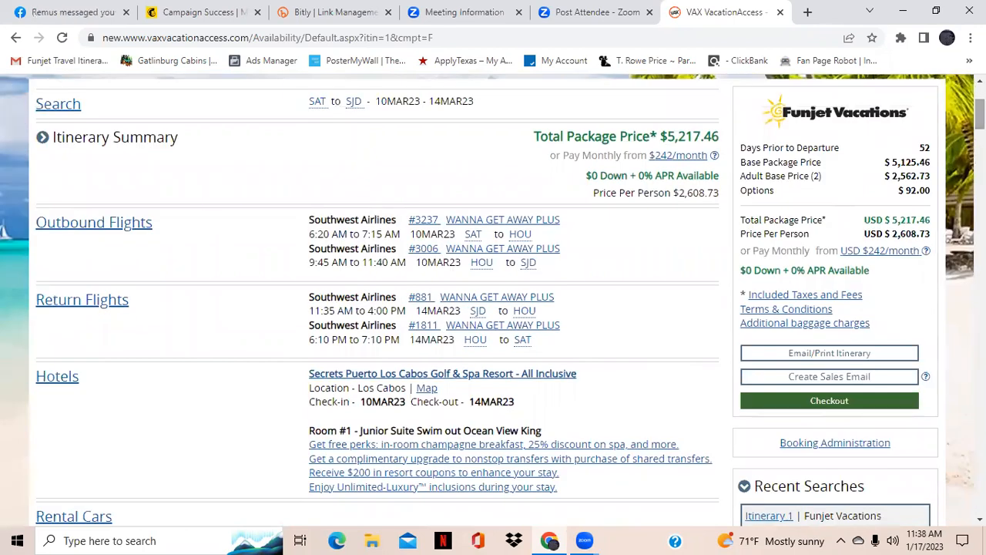